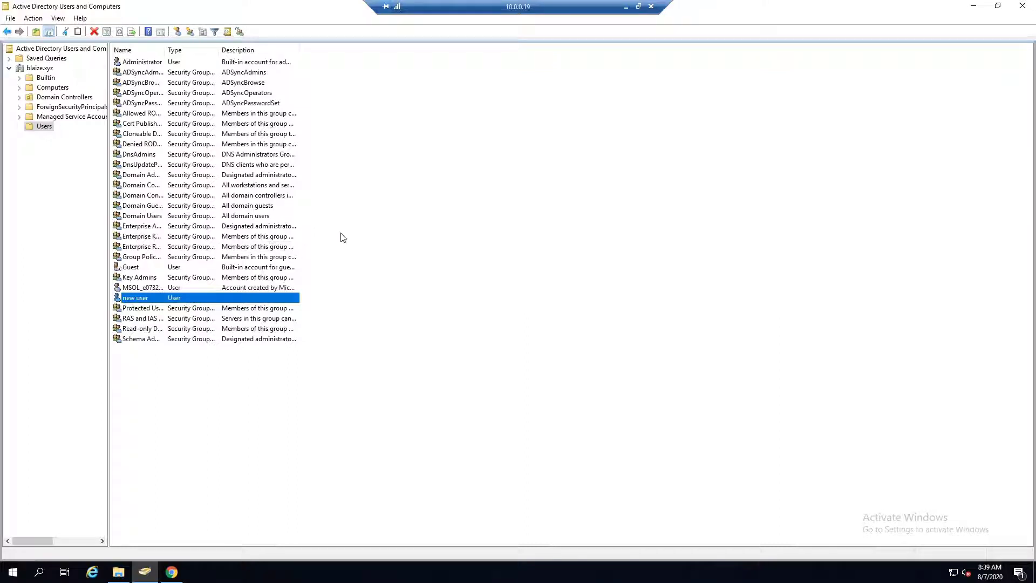
# Run AzureADConnect.msi from the Downloads folder, then go back to the Azure portal.
pyautogui.click(973, 9)
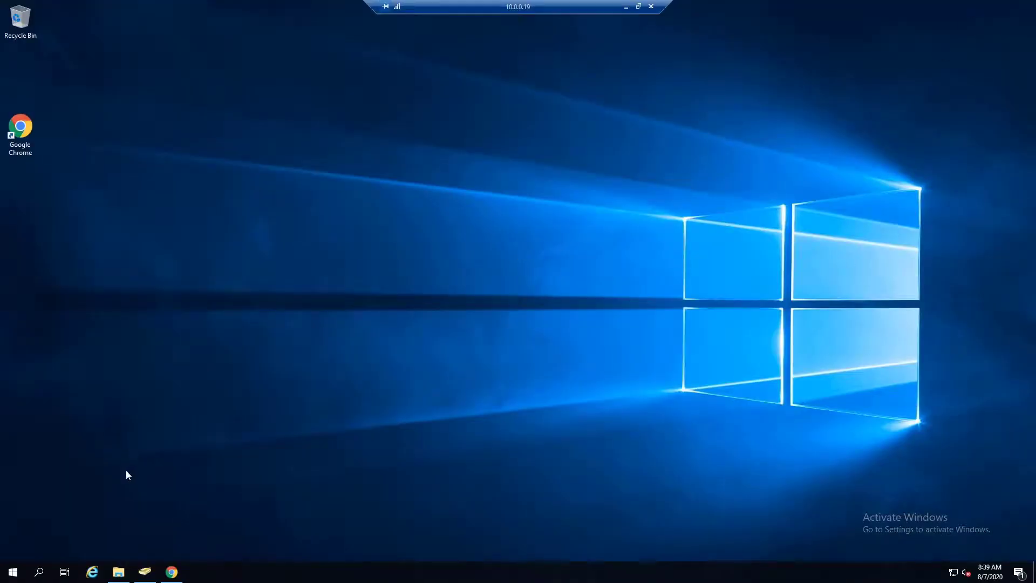
pyautogui.click(119, 572)
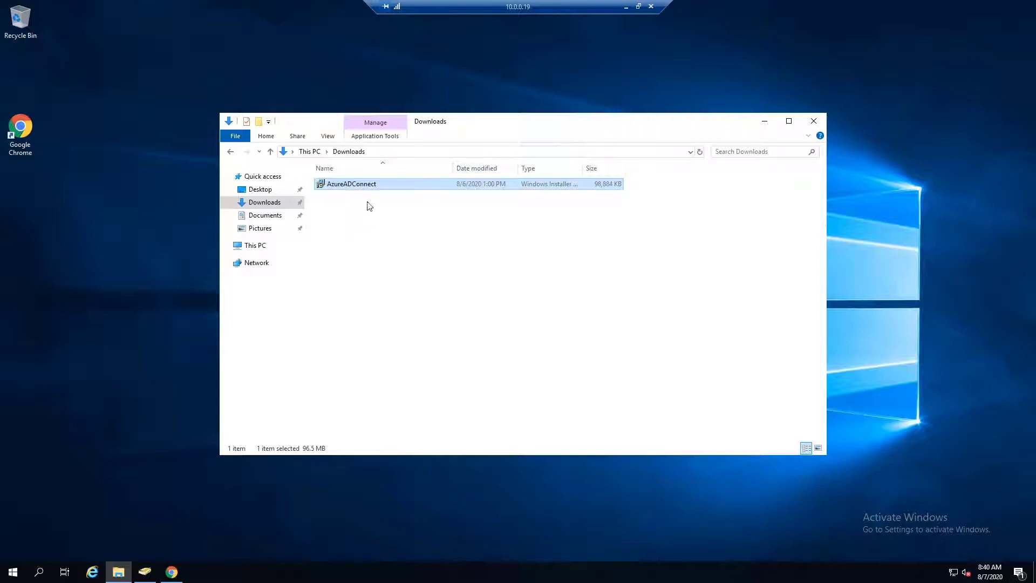
pyautogui.moveTo(371, 184)
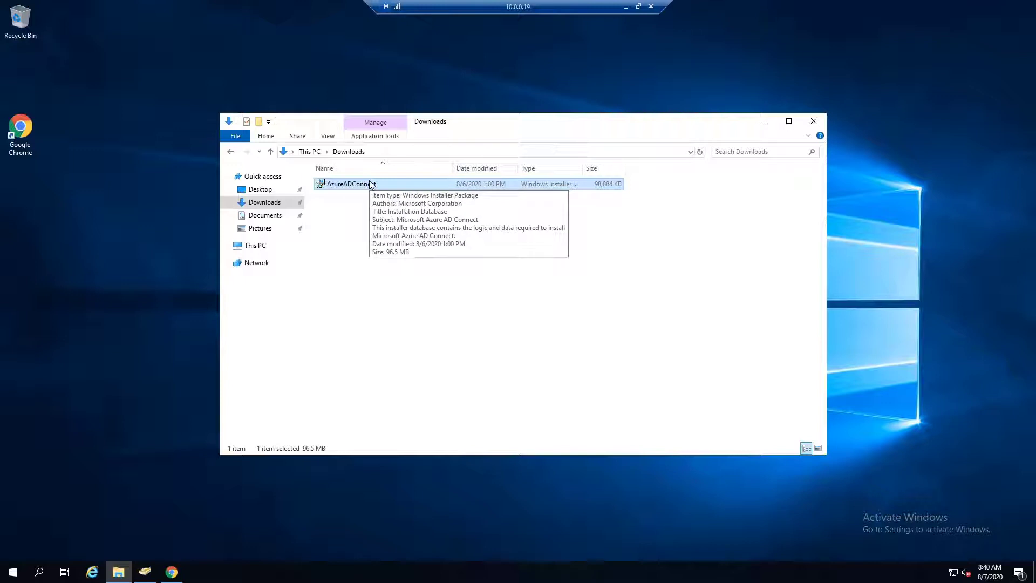
pyautogui.doubleClick(363, 185)
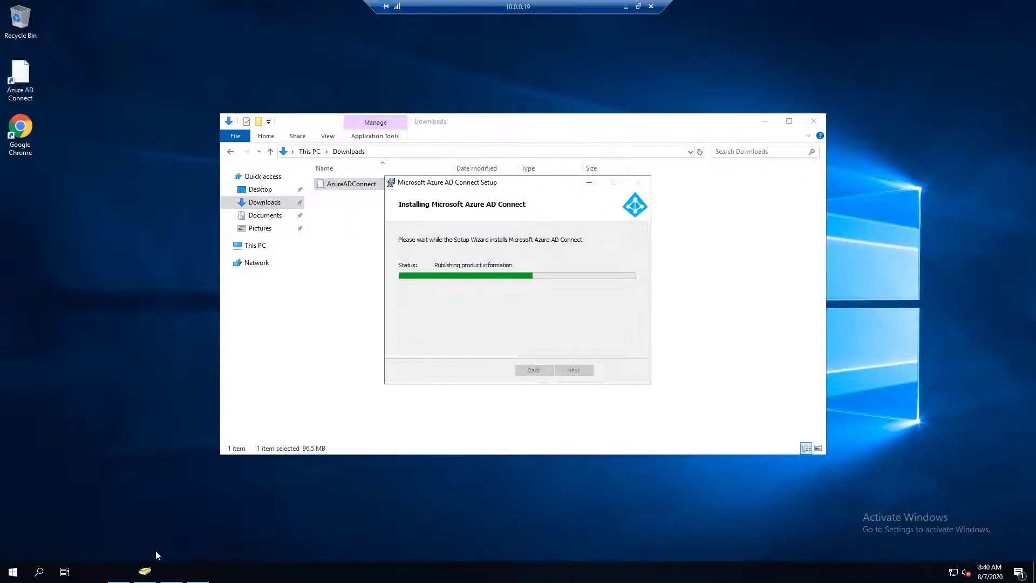
pyautogui.click(171, 572)
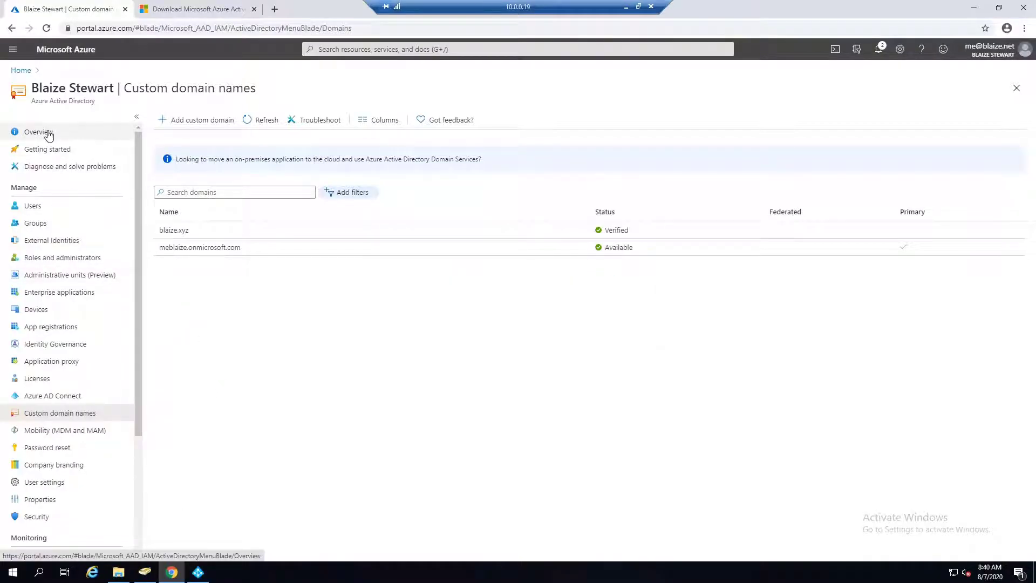
# Review the directory's Azure AD Connect status (Not Installed), then go to Custom domain names.
pyautogui.click(48, 135)
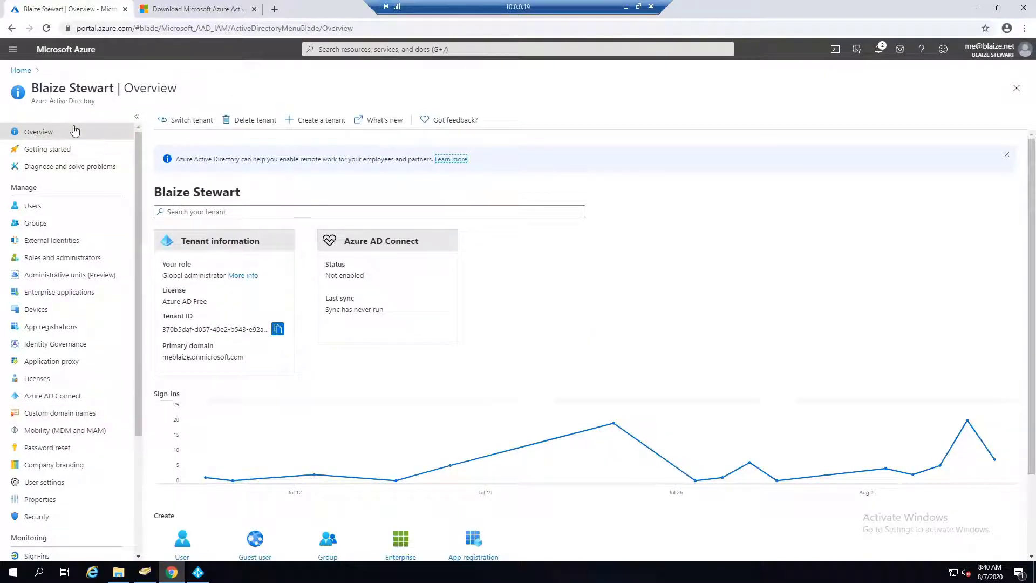
pyautogui.click(376, 246)
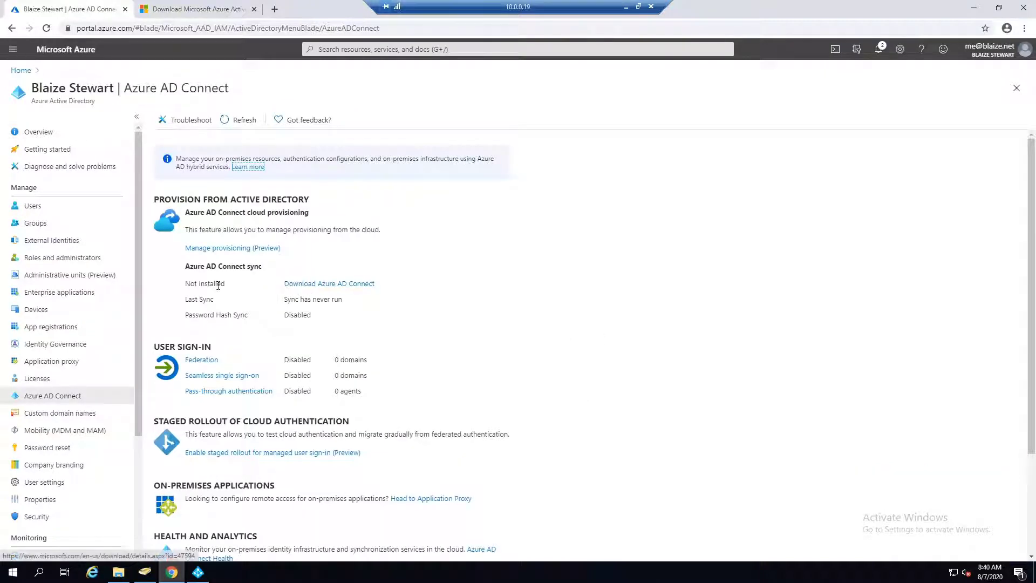
pyautogui.click(356, 284)
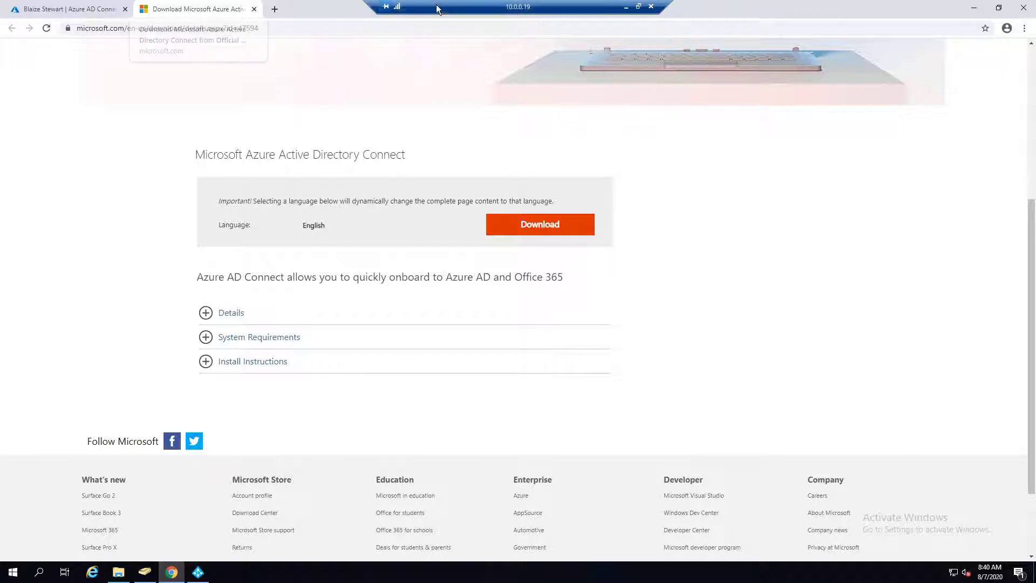
pyautogui.click(253, 9)
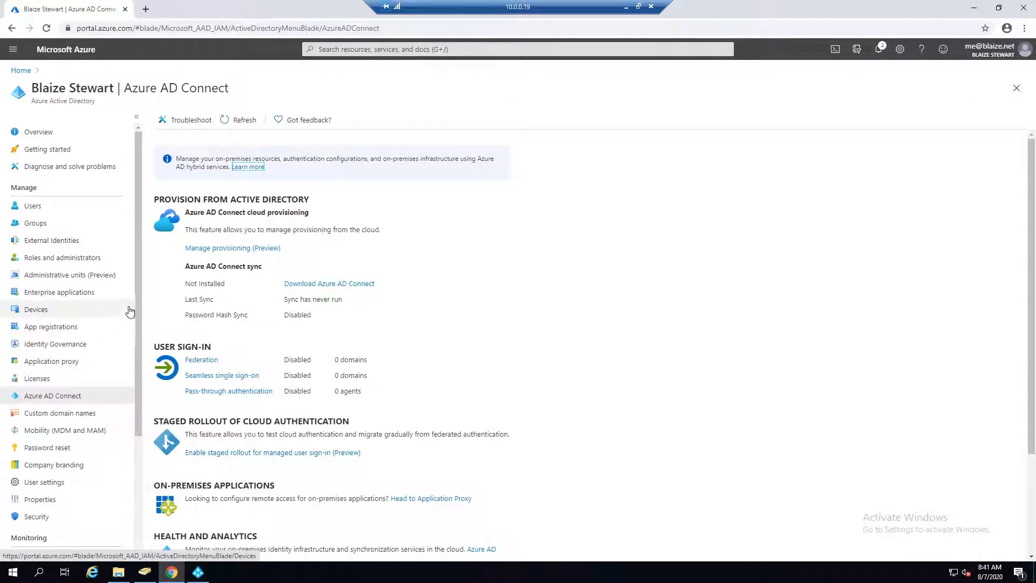
pyautogui.moveTo(135, 297); pyautogui.dragTo(132, 334)
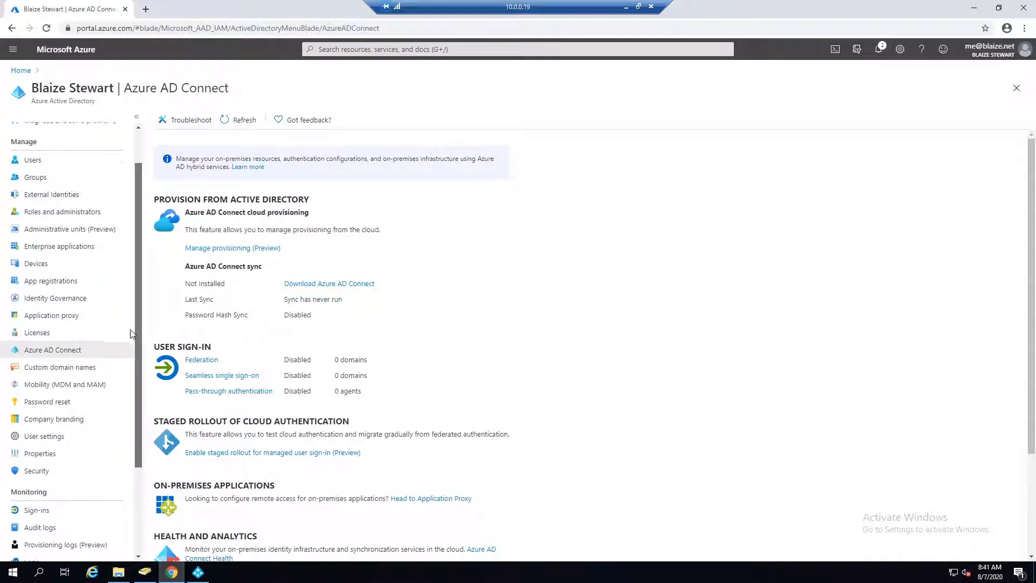
pyautogui.click(70, 372)
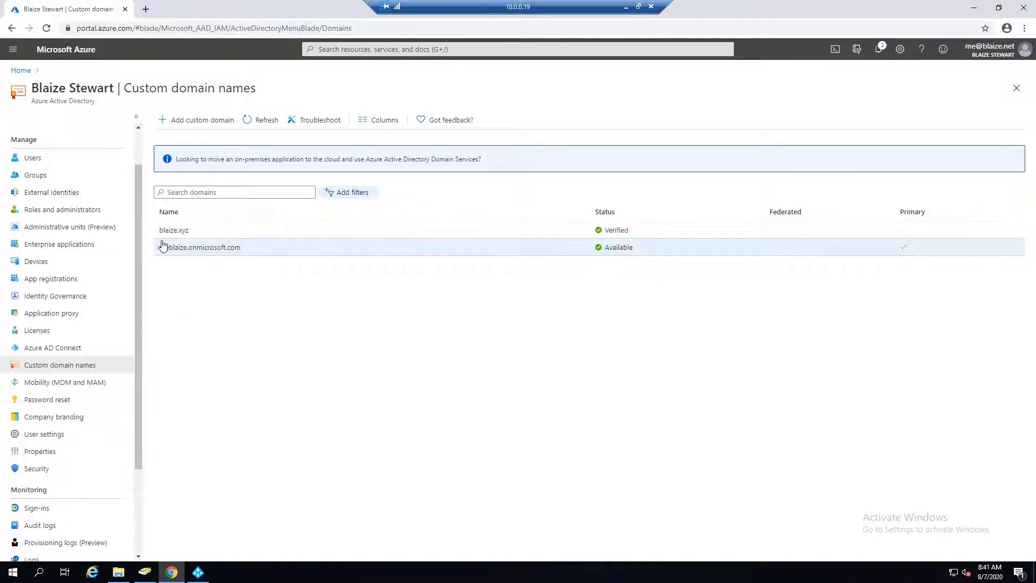
pyautogui.click(190, 118)
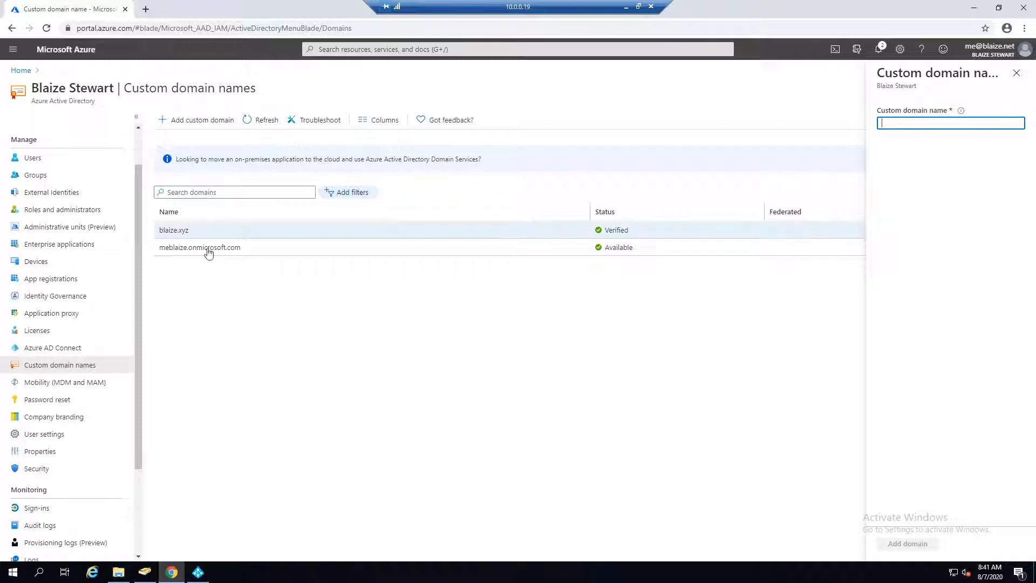
pyautogui.click(1018, 76)
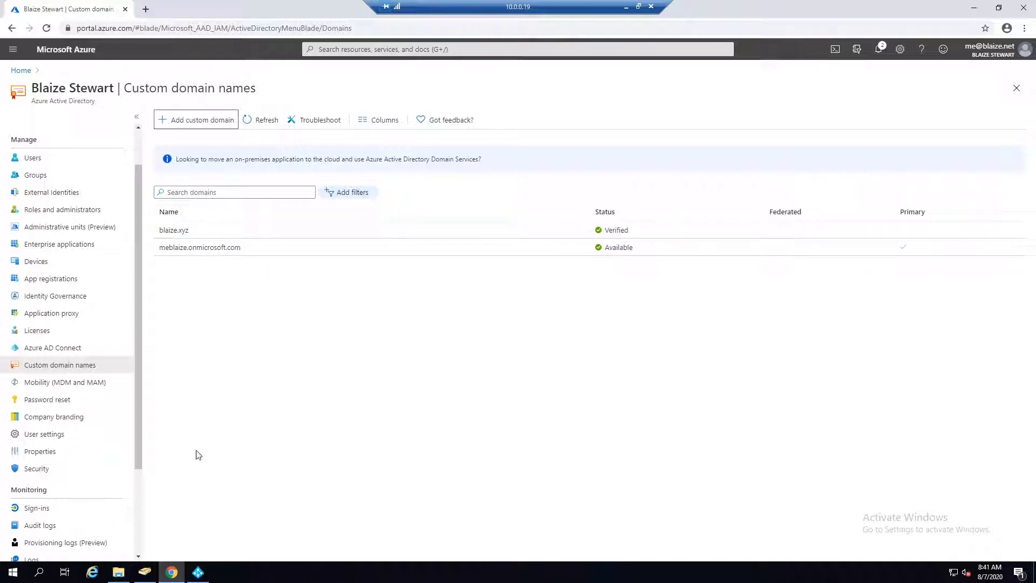
# Agree to the Azure AD Connect license terms and privacy notice and continue past the welcome page.
pyautogui.click(198, 571)
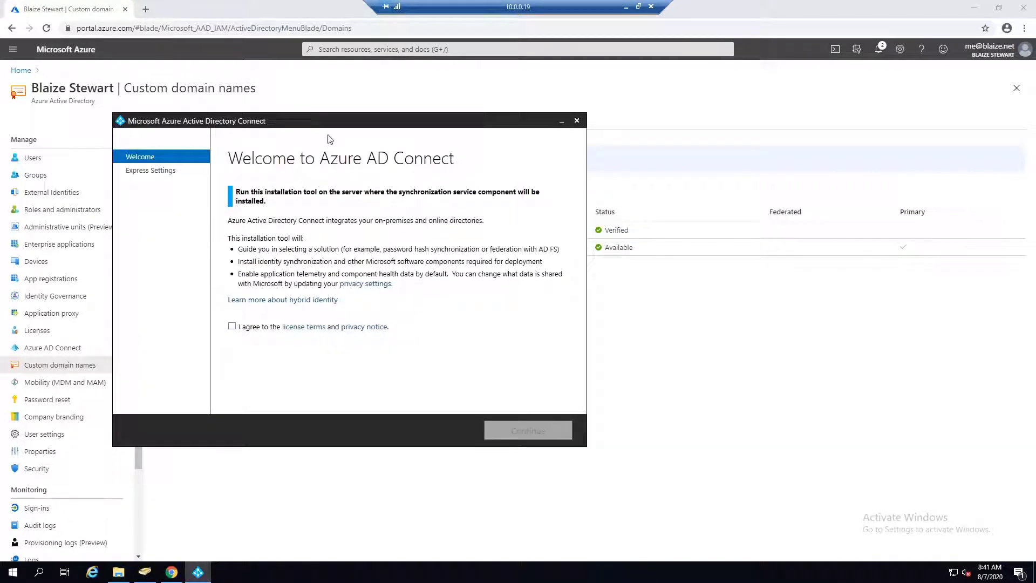
pyautogui.moveTo(360, 123); pyautogui.dragTo(492, 113)
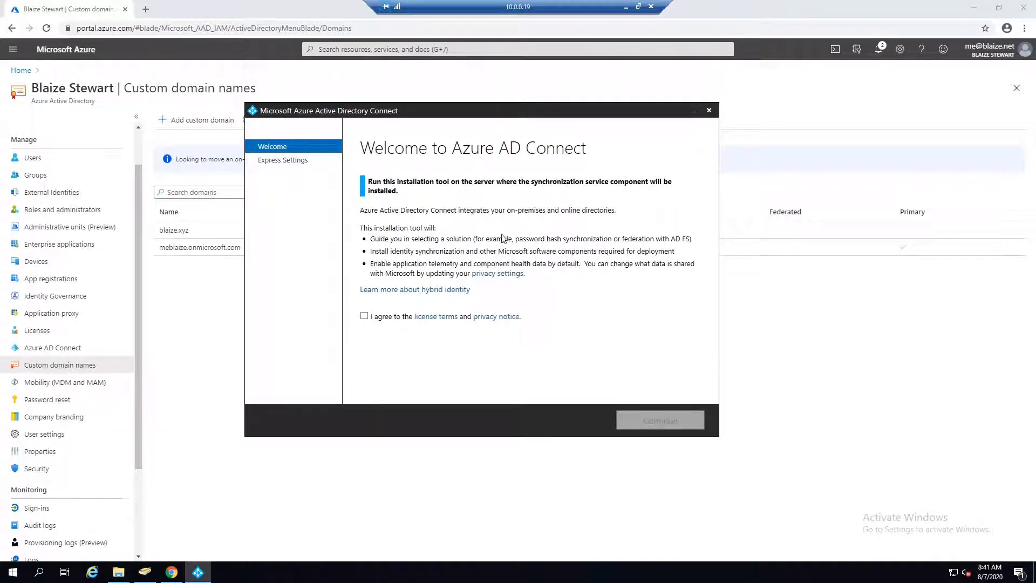
pyautogui.moveTo(513, 104); pyautogui.dragTo(523, 93)
pyautogui.click(410, 316)
pyautogui.click(697, 411)
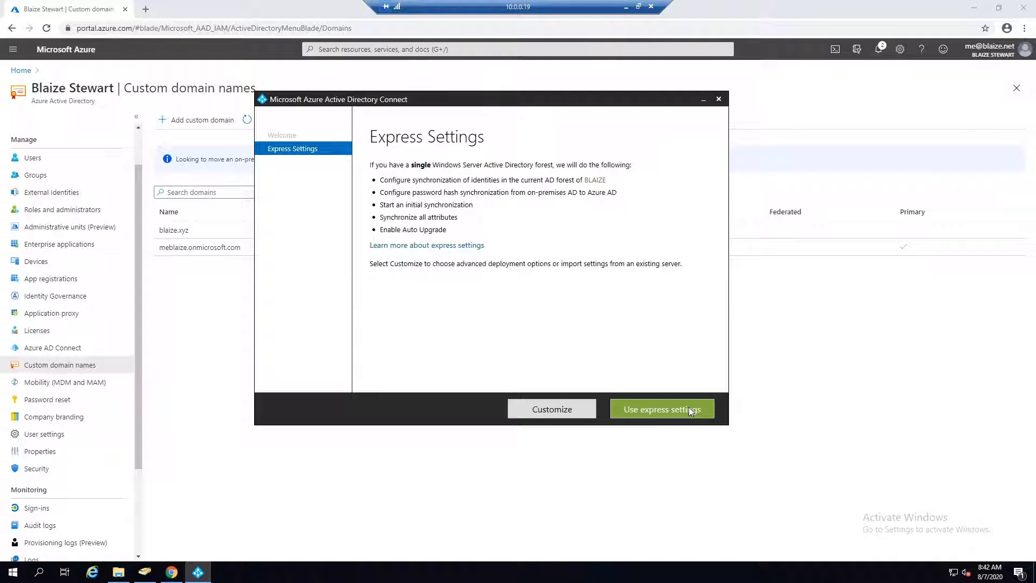
# Pick Customize rather than Use express settings.
pyautogui.click(548, 411)
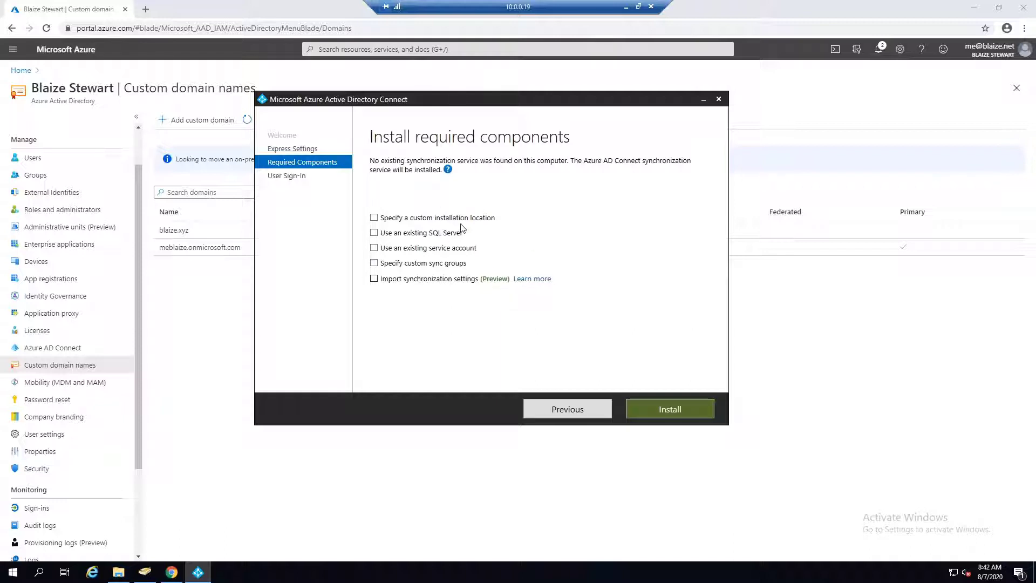
# Leave the custom installation location off and enable Use an existing SQL Server.
pyautogui.click(376, 218)
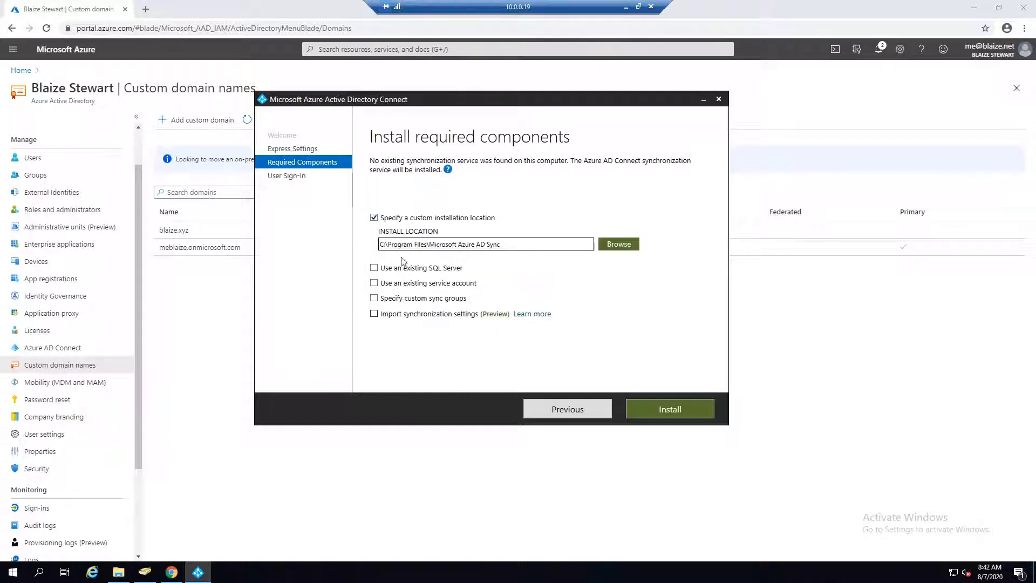
pyautogui.click(377, 219)
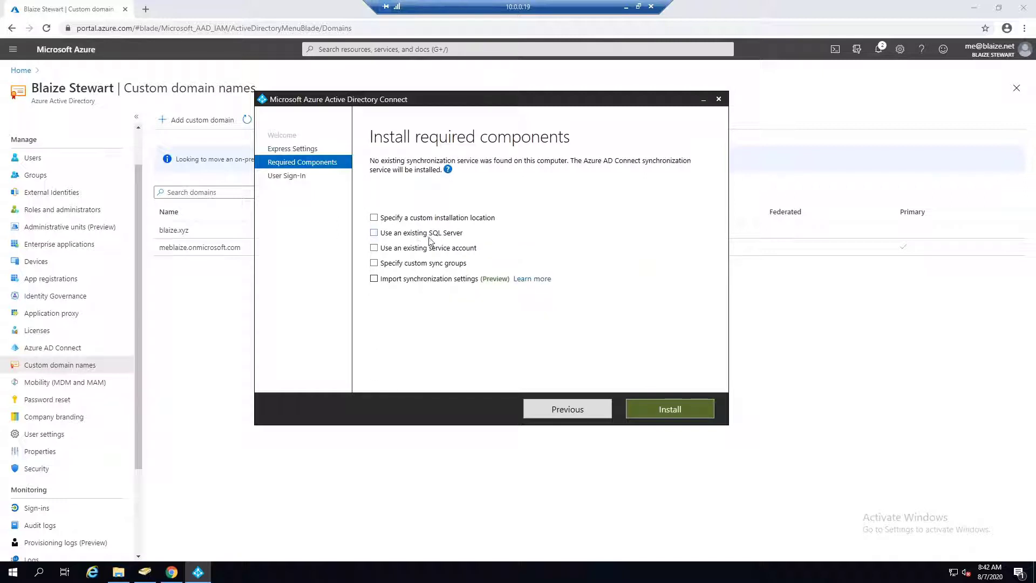
pyautogui.click(374, 233)
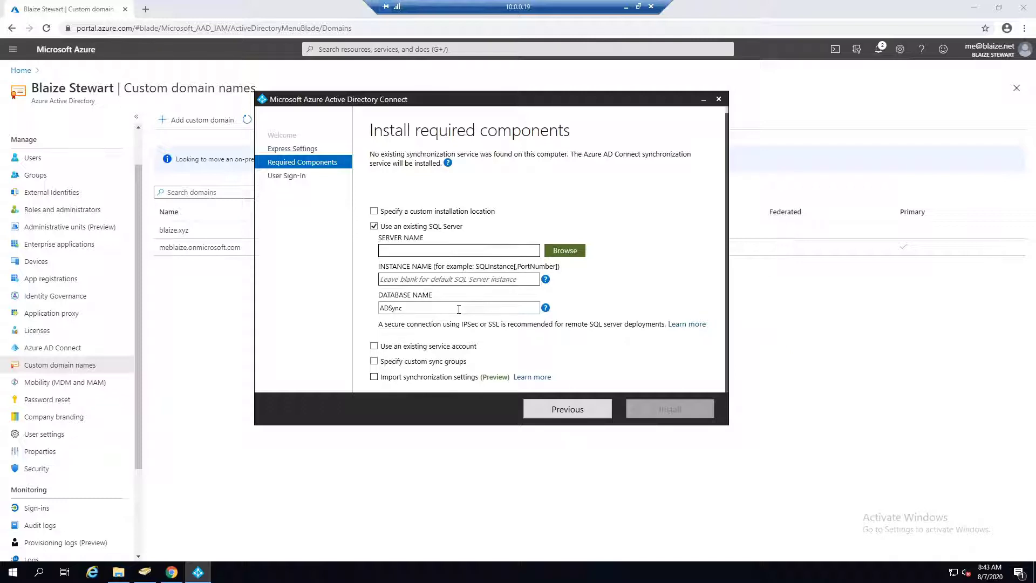
# Clear the existing SQL Server, existing service account and custom sync groups options, leaving all unchecked.
pyautogui.click(374, 227)
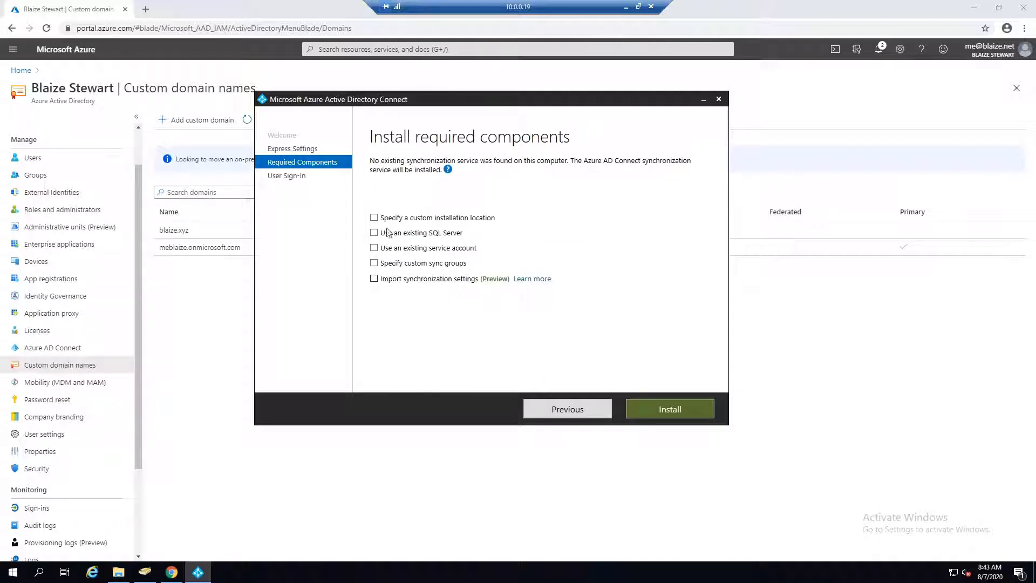
pyautogui.click(374, 248)
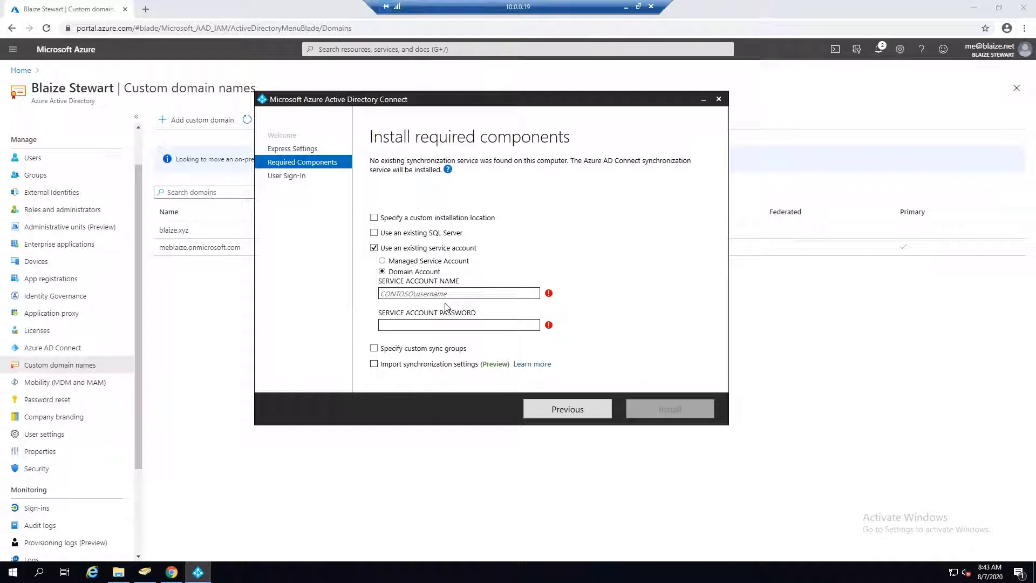
pyautogui.click(374, 248)
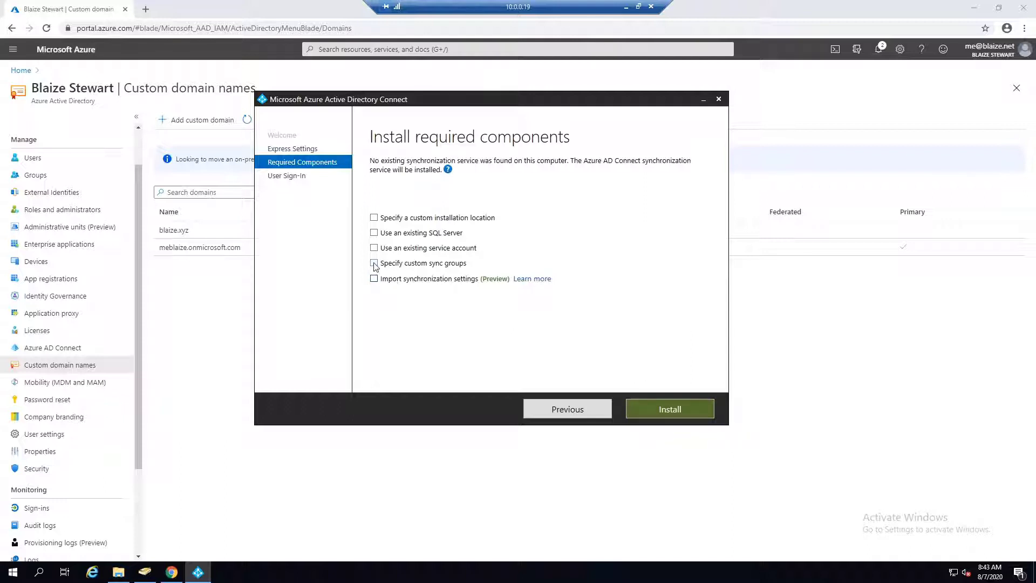
pyautogui.click(374, 264)
pyautogui.scroll(-1, 490, 297)
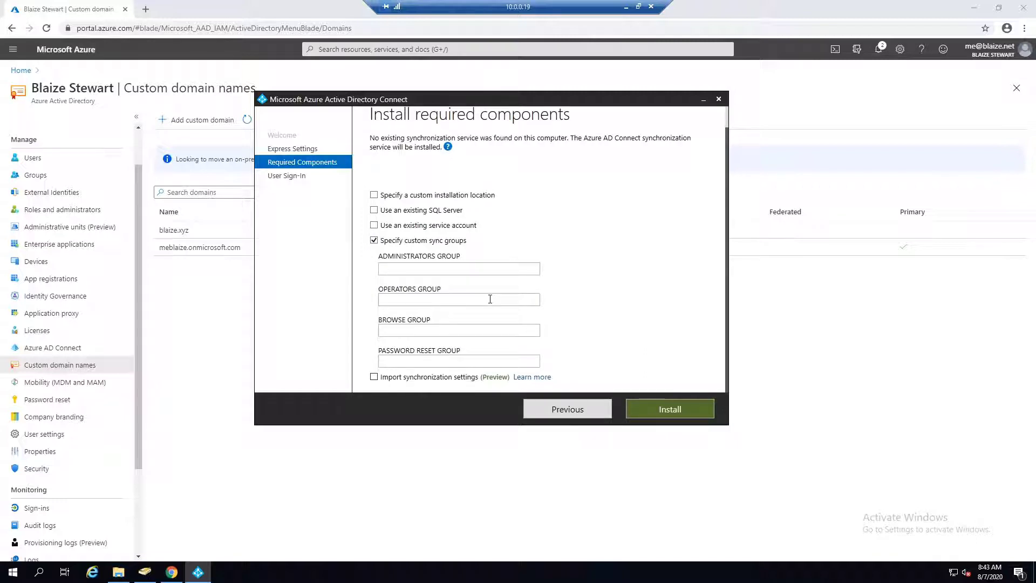
pyautogui.click(427, 269)
pyautogui.click(375, 242)
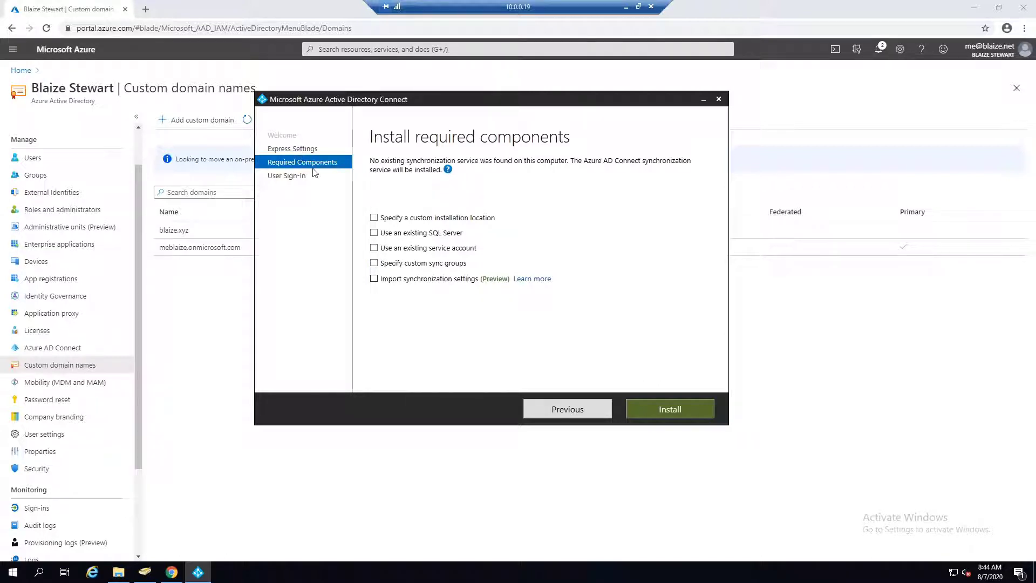
# Leave Import synchronization settings unchecked, go back, and proceed with Use express settings.
pyautogui.click(374, 278)
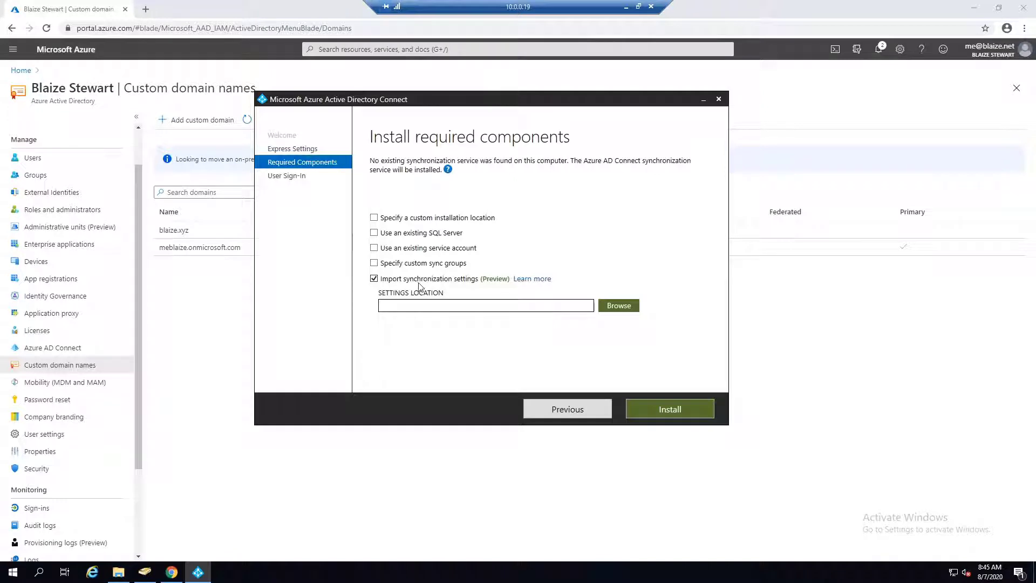
pyautogui.click(376, 278)
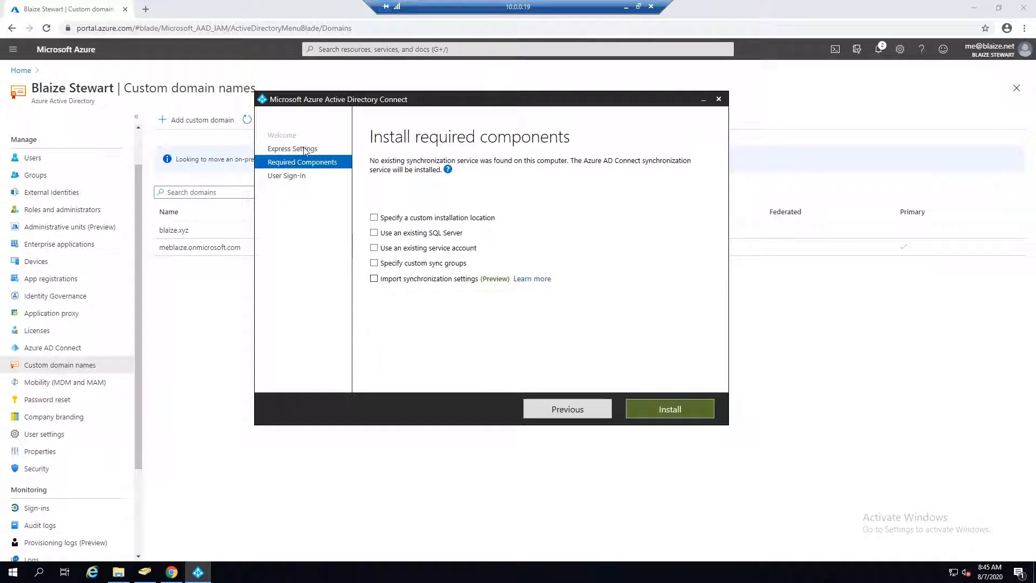
pyautogui.click(549, 409)
pyautogui.click(689, 411)
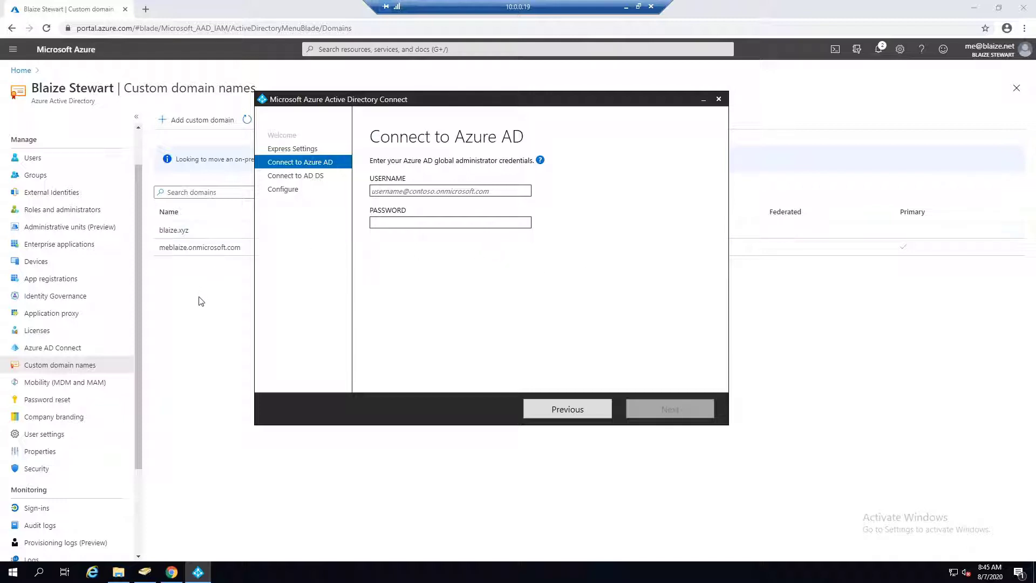
# Copy the global administrator's user name from the Azure portal Users list.
pyautogui.click(194, 318)
pyautogui.click(53, 163)
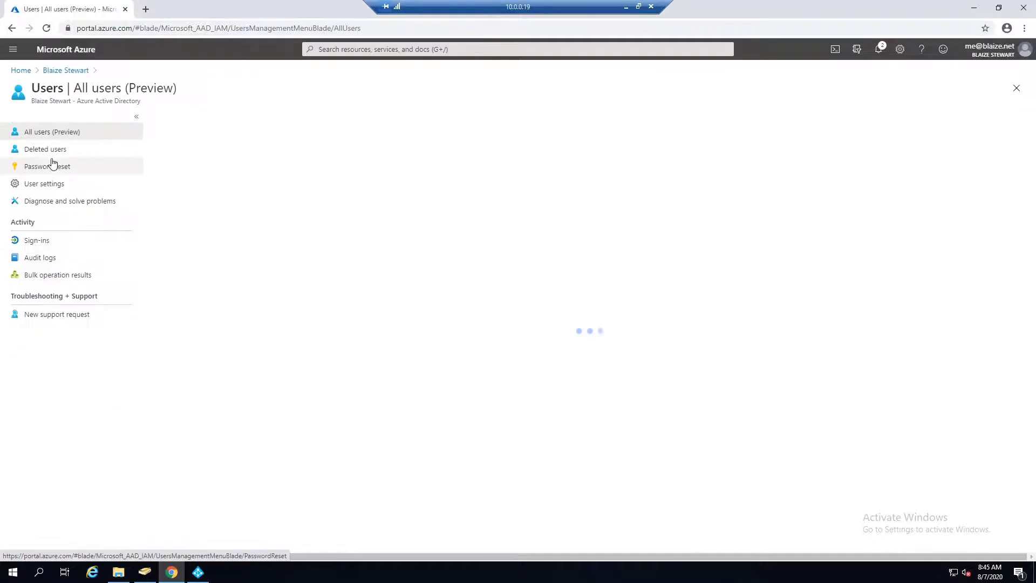
pyautogui.moveTo(495, 182); pyautogui.dragTo(386, 179)
pyautogui.hotkey('ctrl', 'c')
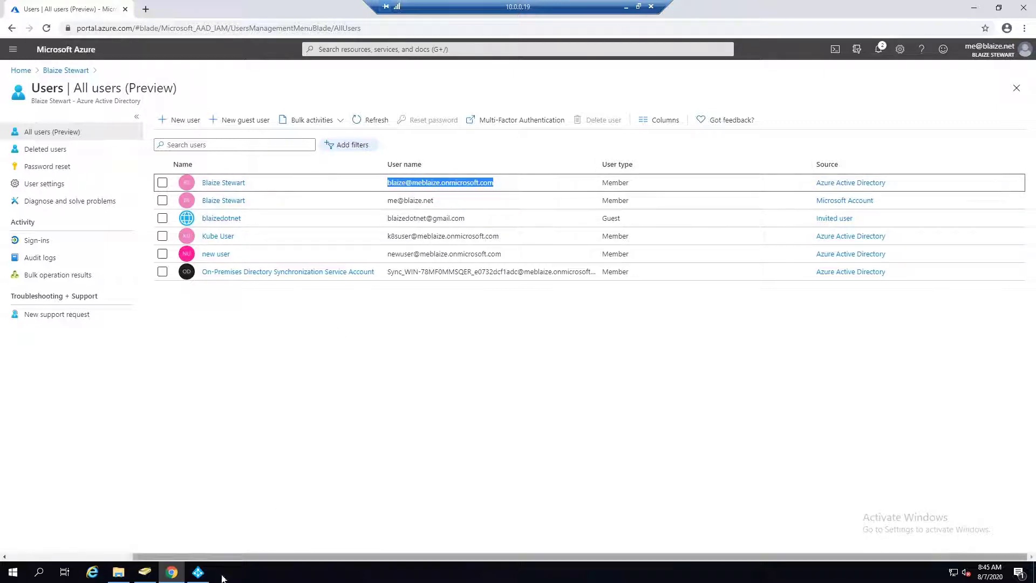
# Paste the administrator user name, enter the password on Connect to Azure AD, and submit.
pyautogui.click(198, 572)
pyautogui.click(462, 189)
pyautogui.hotkey('ctrl', 'v')
pyautogui.click(468, 225)
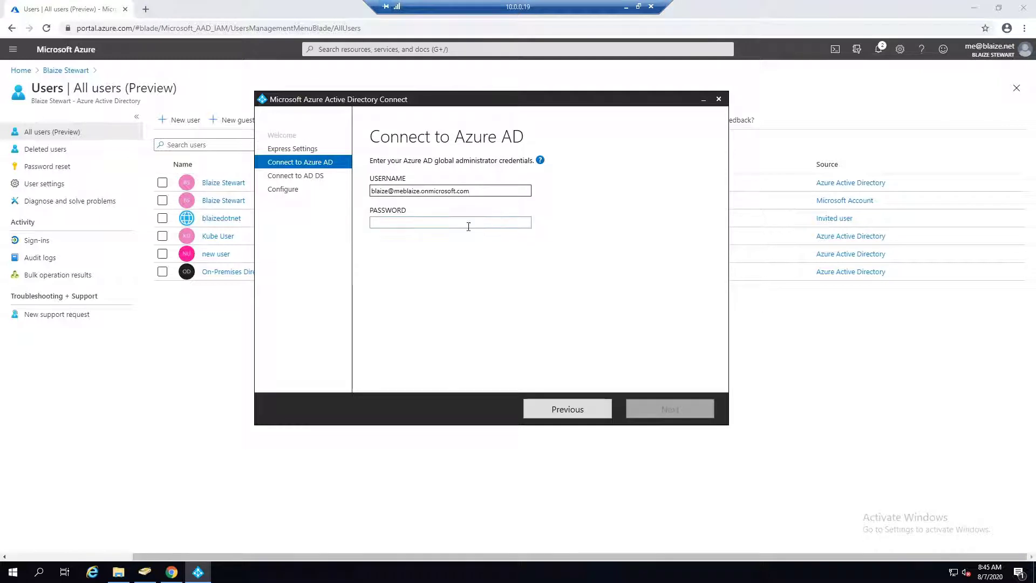
pyautogui.write('**********')
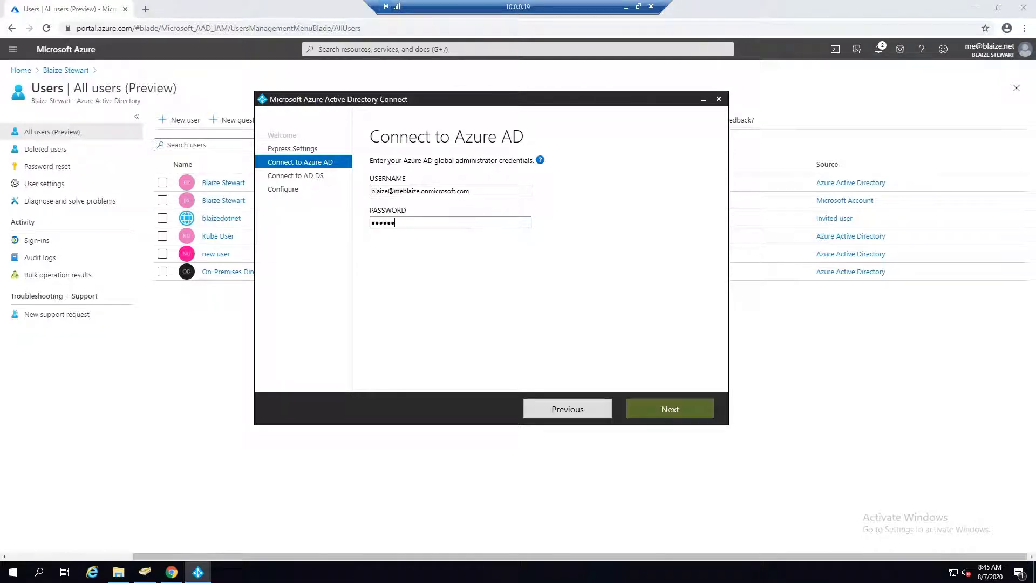
pyautogui.click(665, 403)
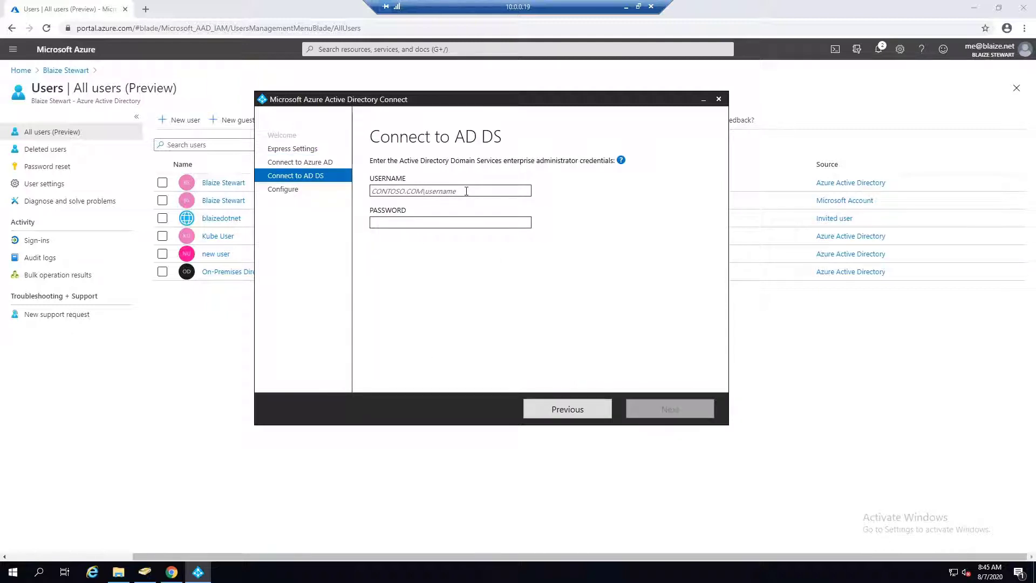
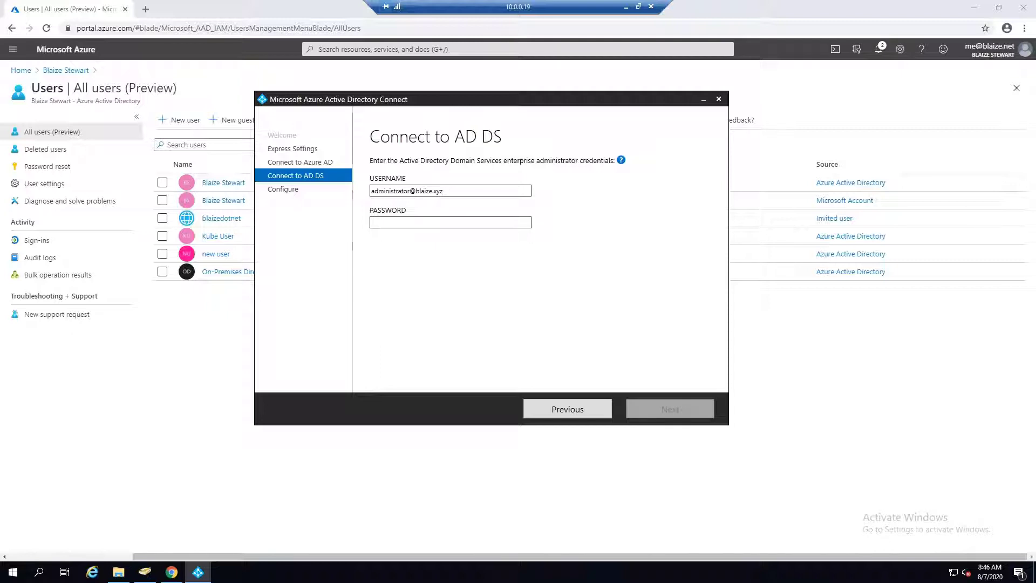
# Enter the blaize.xyz domain administrator's username and password on Connect to AD DS and submit.
pyautogui.press('Tab')
pyautogui.write('••••••••••')
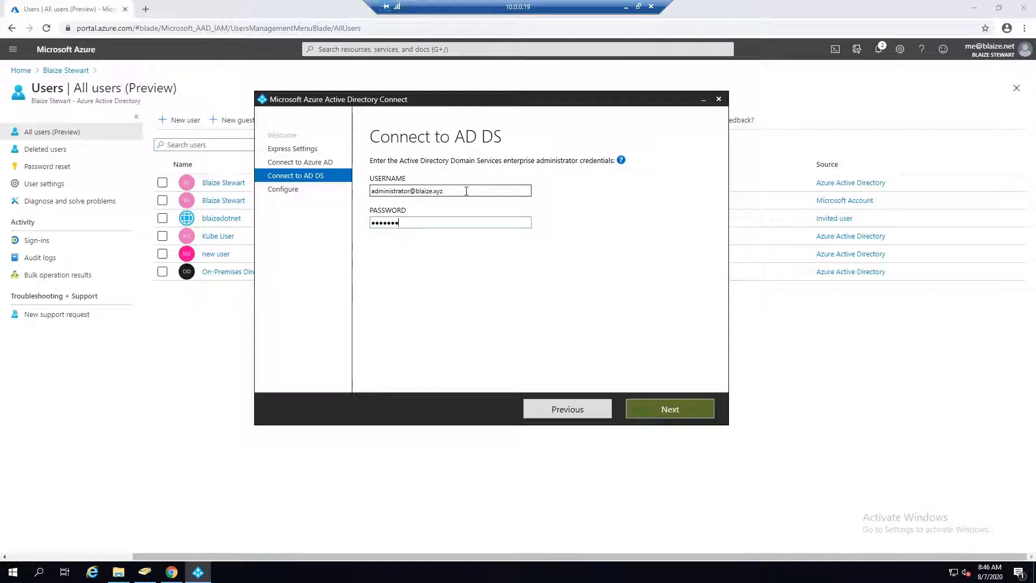
pyautogui.click(666, 409)
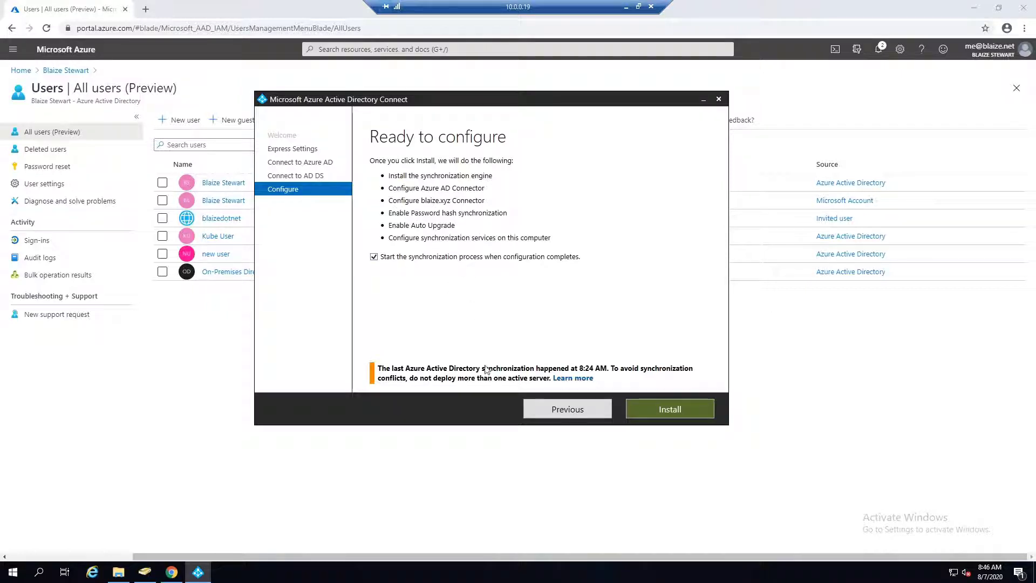
# Start the installation from Ready to configure and wait until configuration succeeds.
pyautogui.click(671, 411)
pyautogui.moveTo(490, 101); pyautogui.dragTo(564, 103)
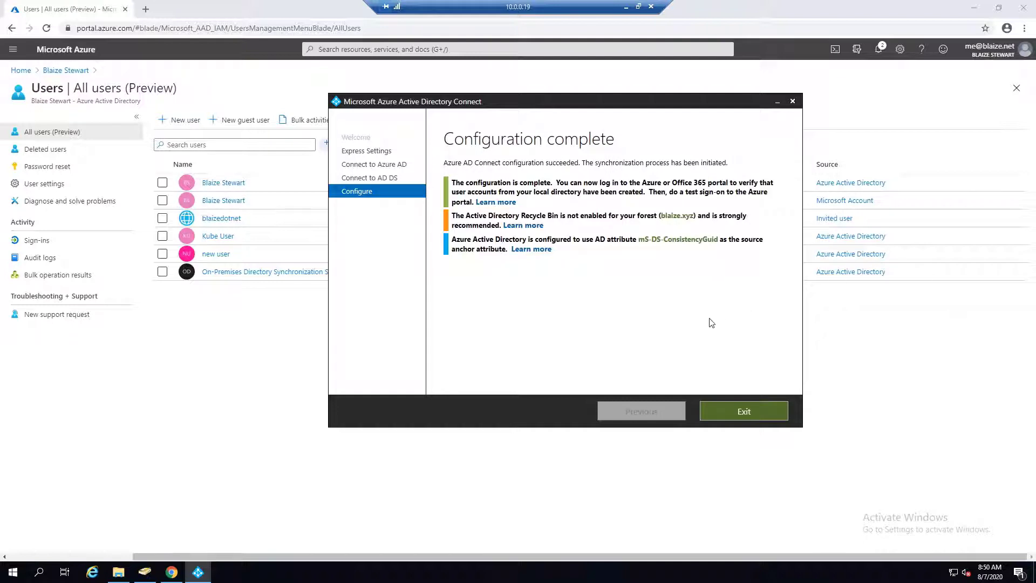
# Exit the completed Azure AD Connect wizard and refresh the Users list to show the synced user.
pyautogui.click(751, 412)
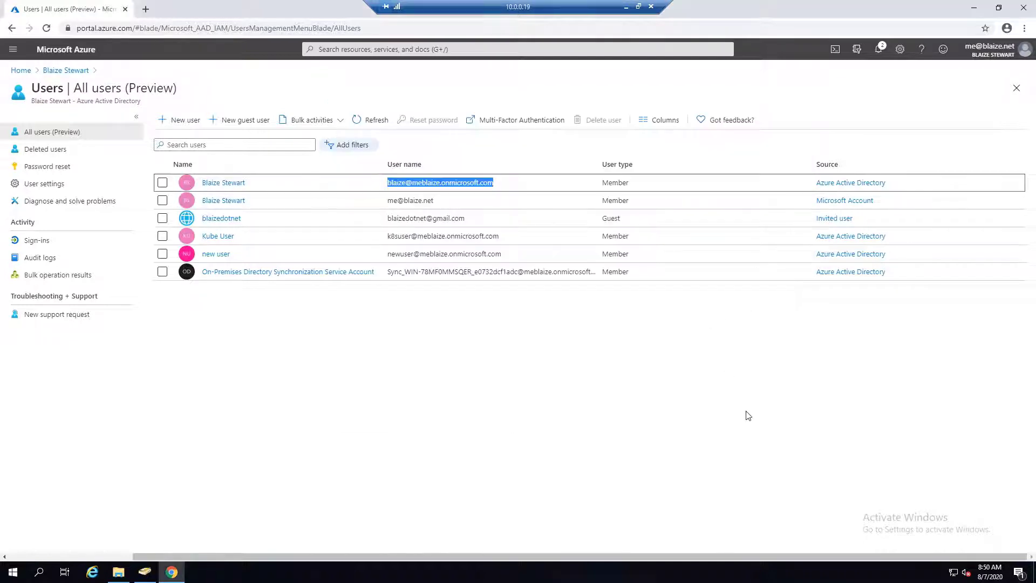
pyautogui.click(369, 123)
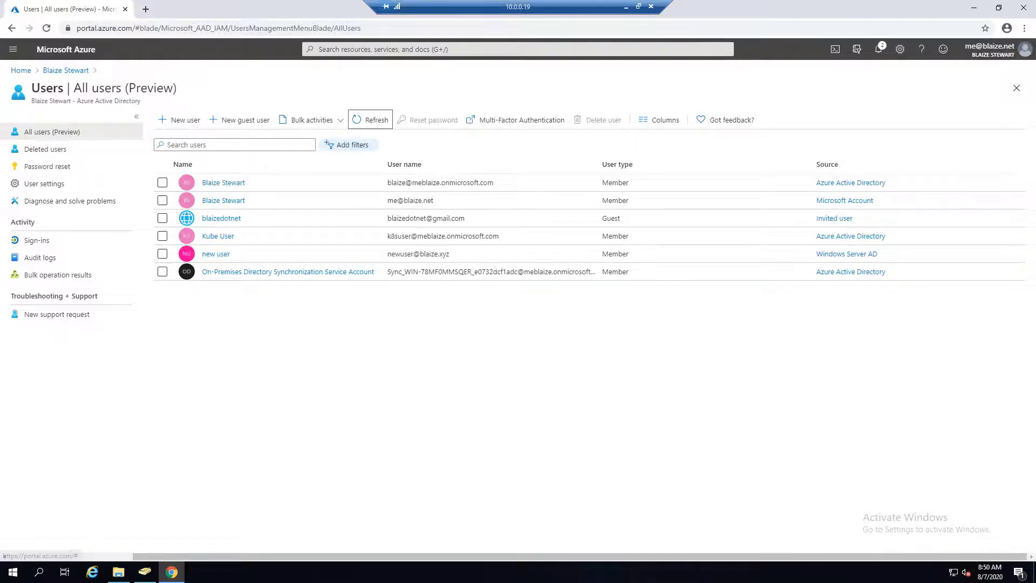
pyautogui.click(13, 571)
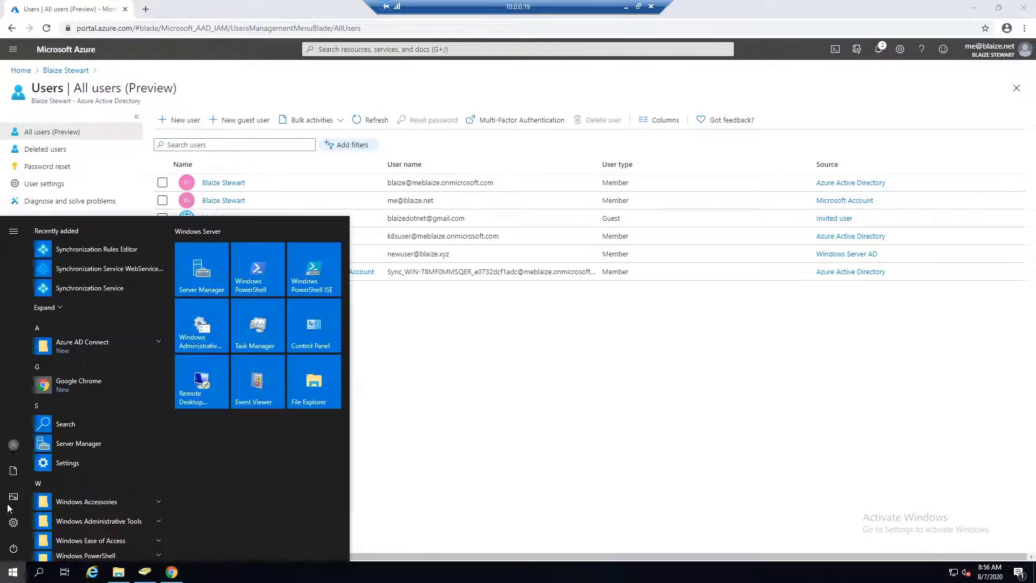
# Relaunch Azure AD Connect, choose Configure, and select View or export current configuration.
pyautogui.click(93, 344)
pyautogui.click(87, 366)
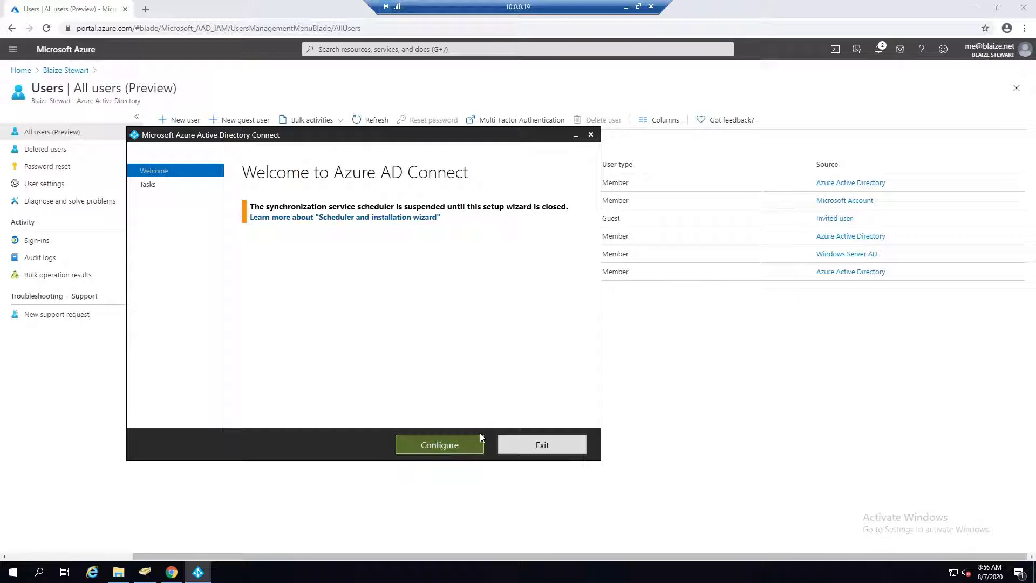
pyautogui.click(436, 445)
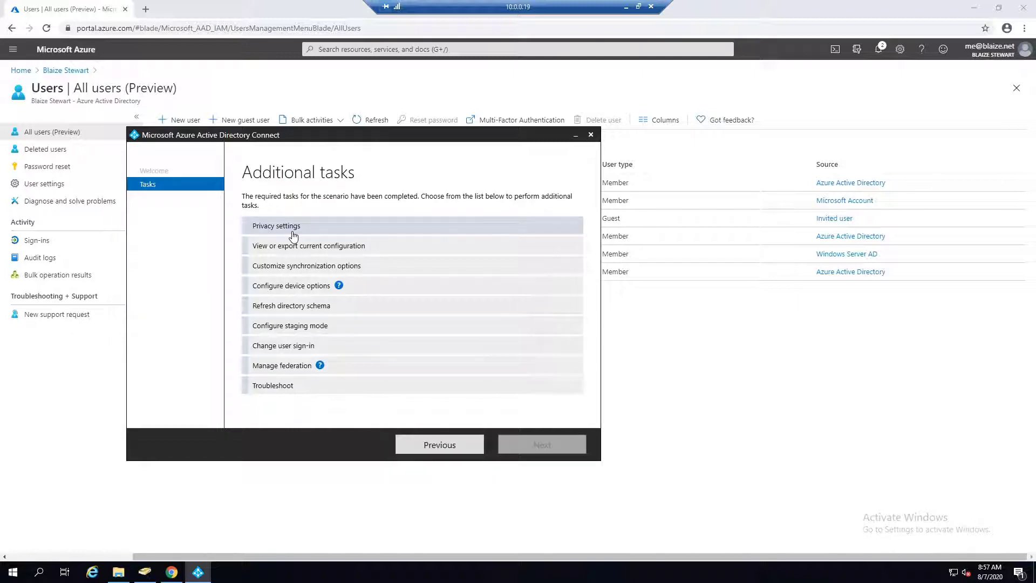
pyautogui.click(307, 246)
pyautogui.click(543, 444)
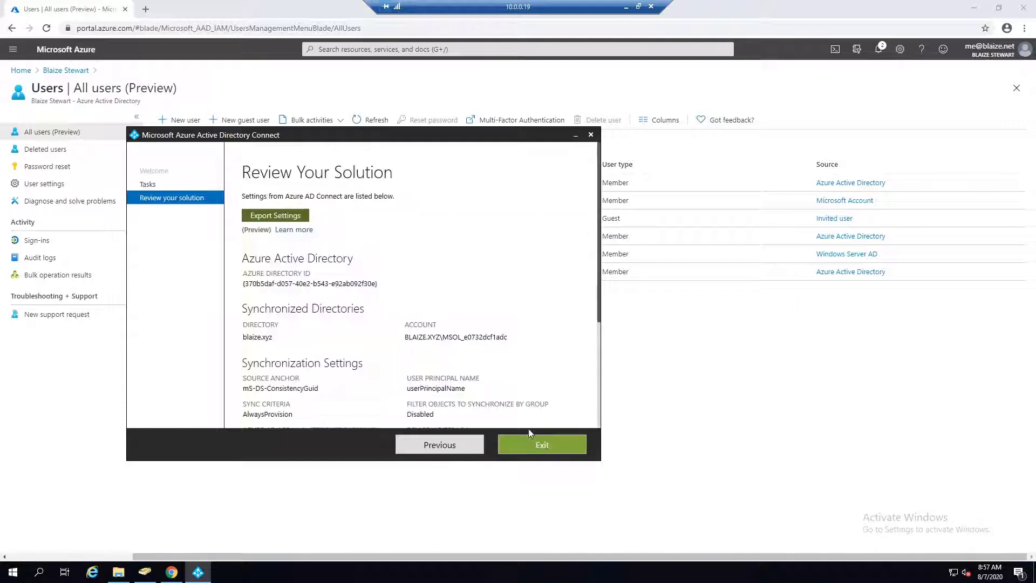
pyautogui.scroll(-1, 388, 308)
pyautogui.scroll(1, 389, 308)
pyautogui.scroll(-3, 320, 312)
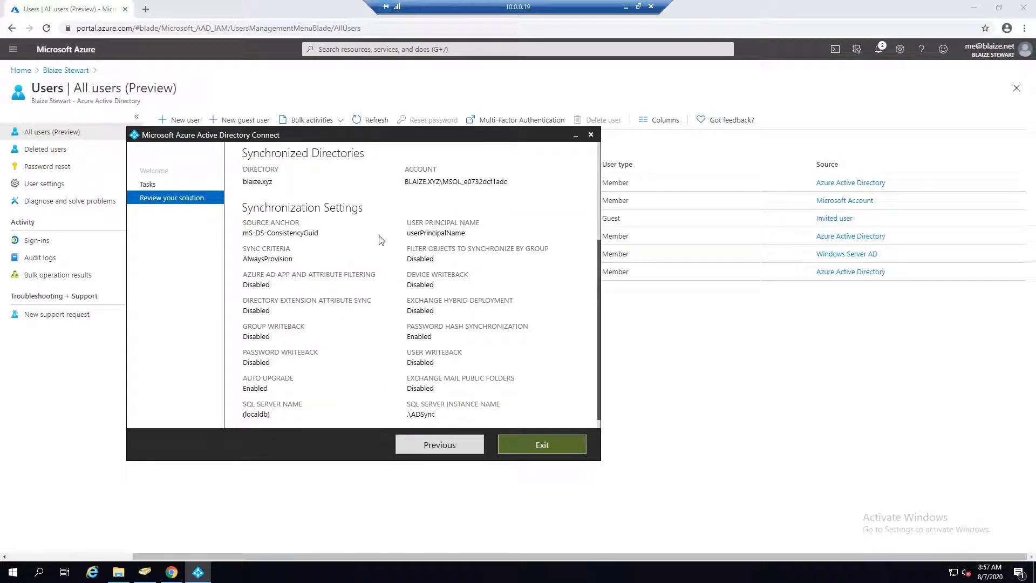
pyautogui.click(427, 443)
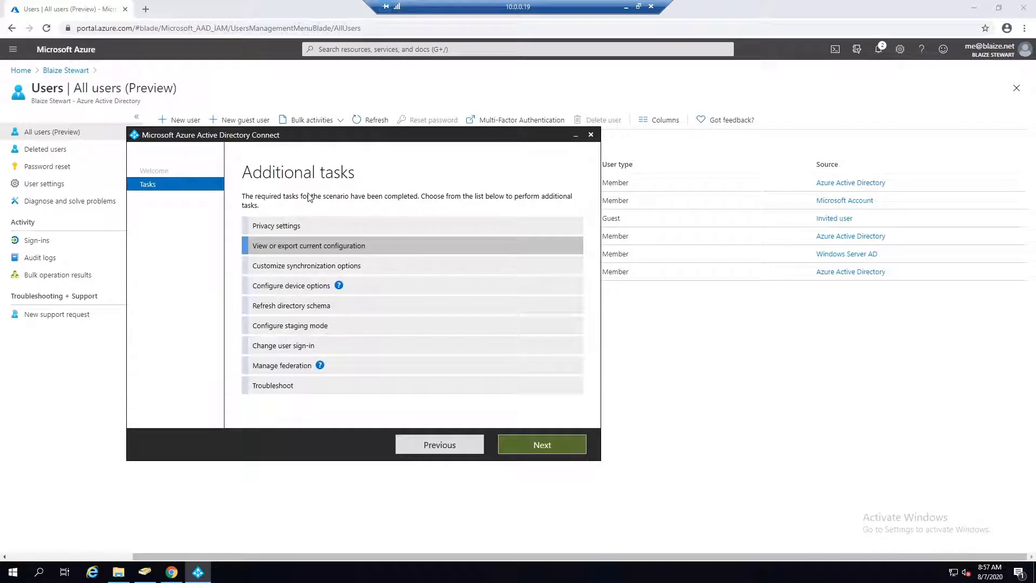
# Choose Customize synchronization options, sign in with the Azure AD password, and reach blaize.xyz Domain/OU filtering.
pyautogui.click(325, 268)
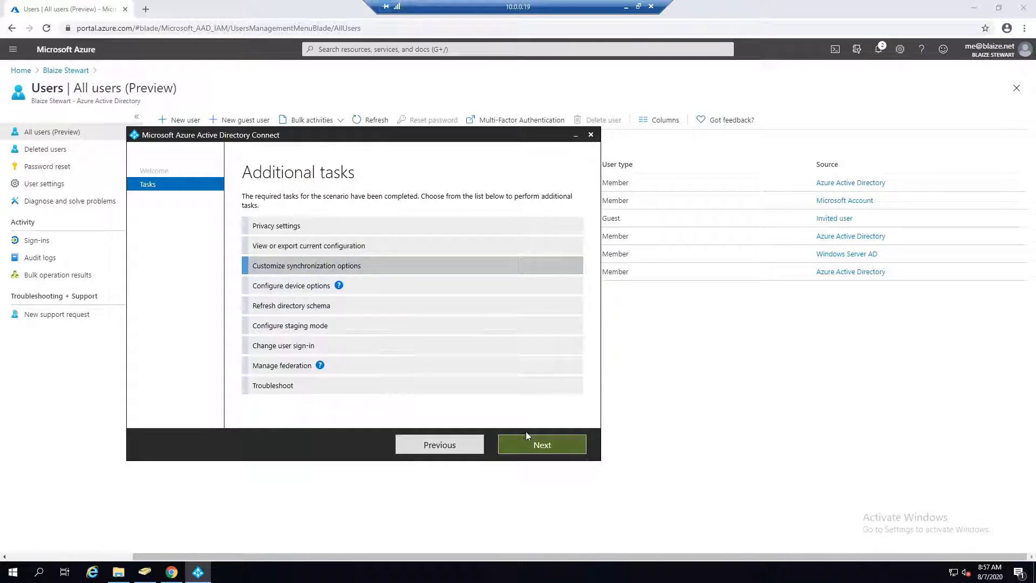
pyautogui.click(543, 443)
pyautogui.click(365, 262)
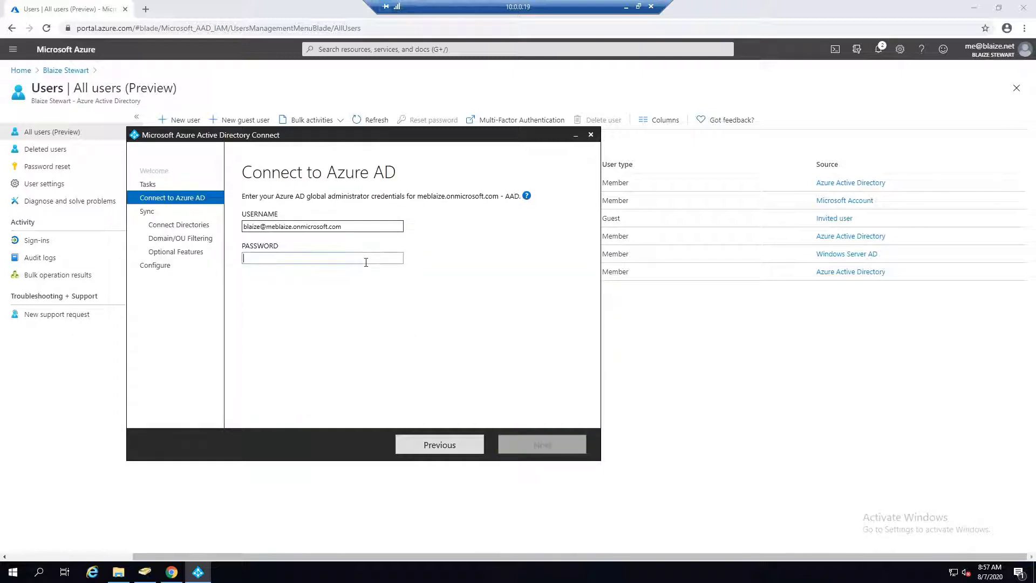
pyautogui.write('••••••••••')
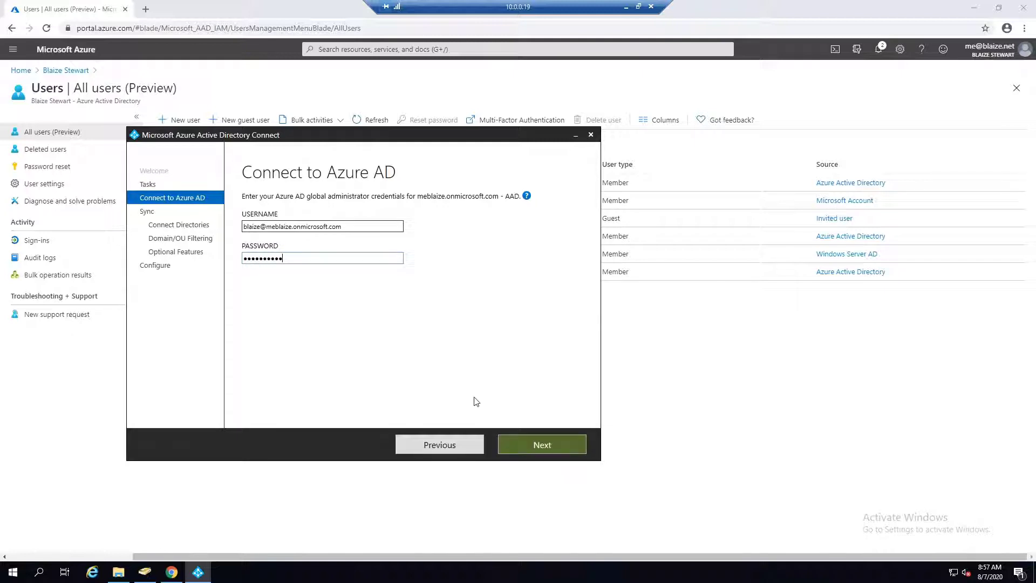
pyautogui.click(522, 442)
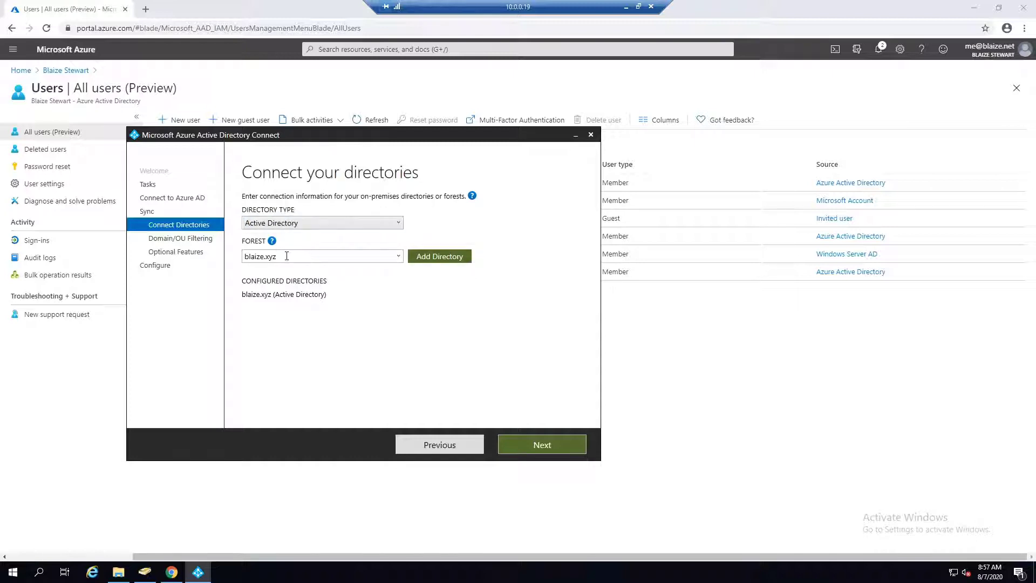
pyautogui.moveTo(286, 255); pyautogui.dragTo(230, 258)
pyautogui.click(548, 447)
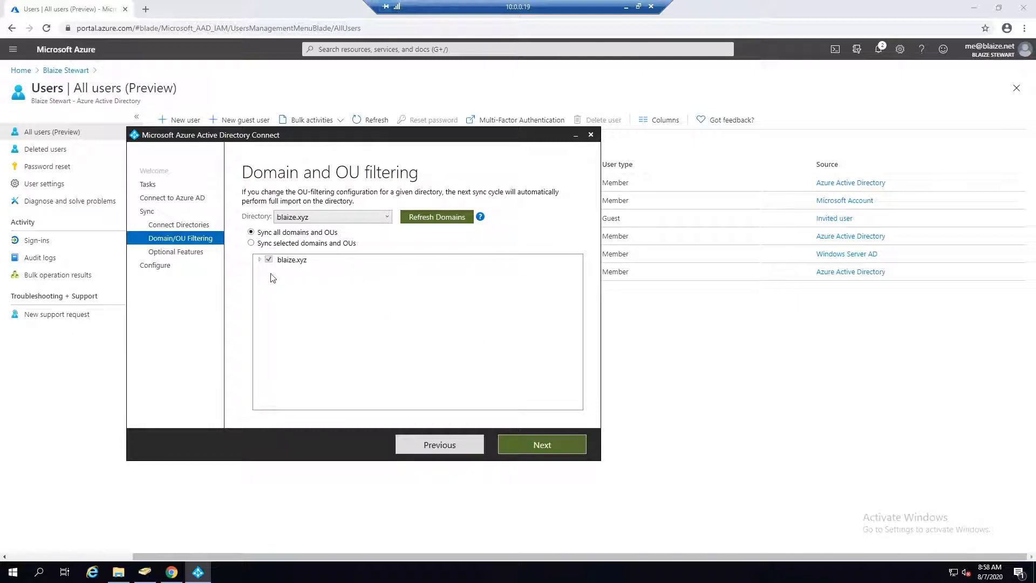
# Keep 'Sync all domains and OUs' for blaize.xyz after trying selected OUs, and continue.
pyautogui.click(251, 243)
pyautogui.click(259, 259)
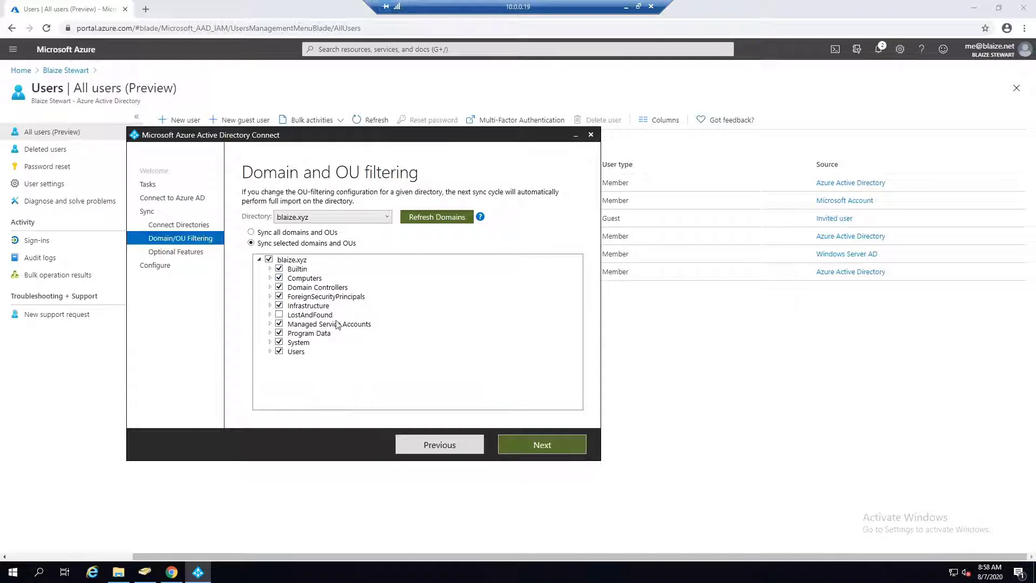
pyautogui.click(263, 233)
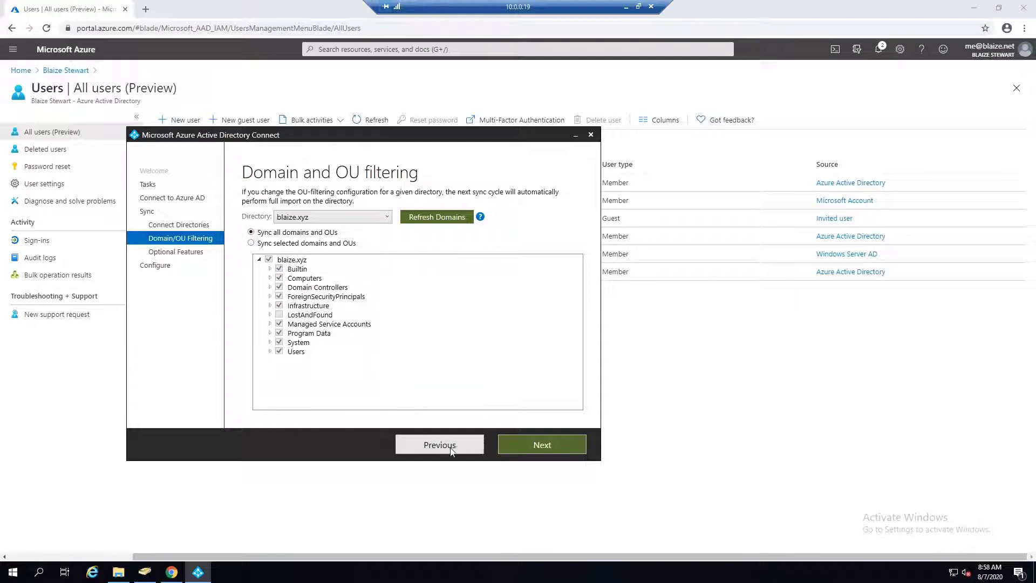
pyautogui.click(279, 314)
pyautogui.click(279, 315)
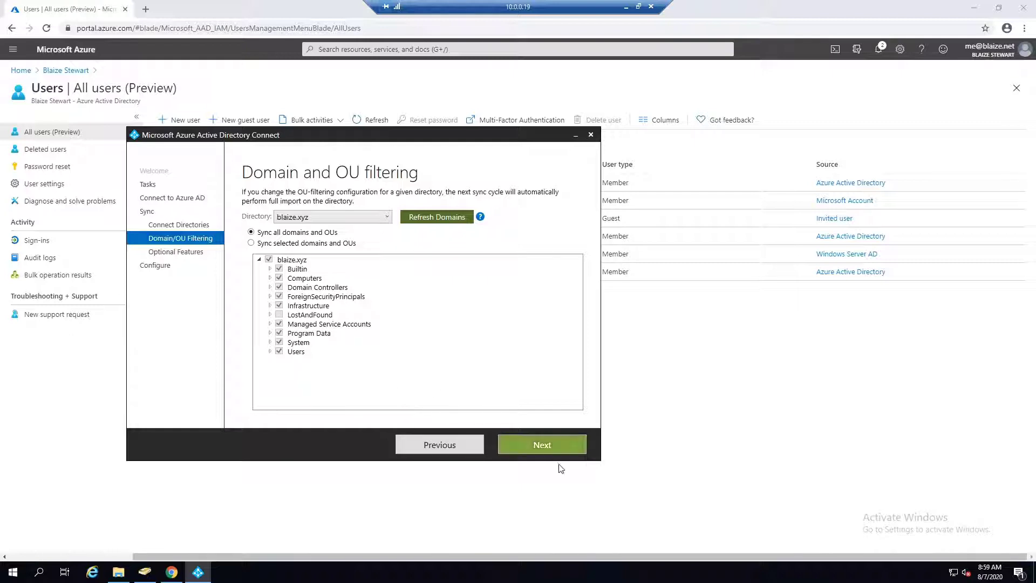
pyautogui.click(553, 445)
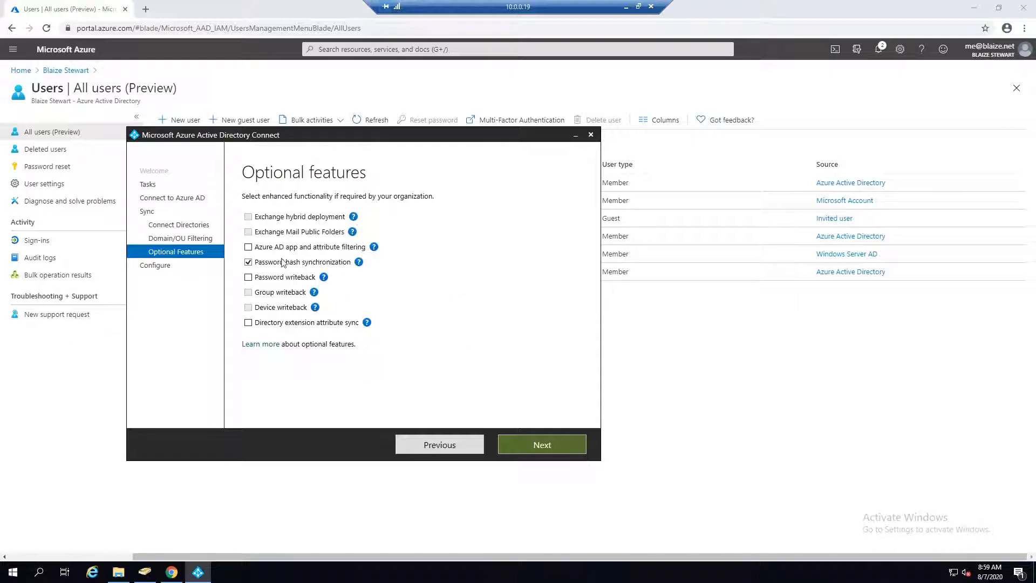
# Tick Password writeback alongside Password hash synchronization and continue to Ready to configure.
pyautogui.moveTo(357, 262)
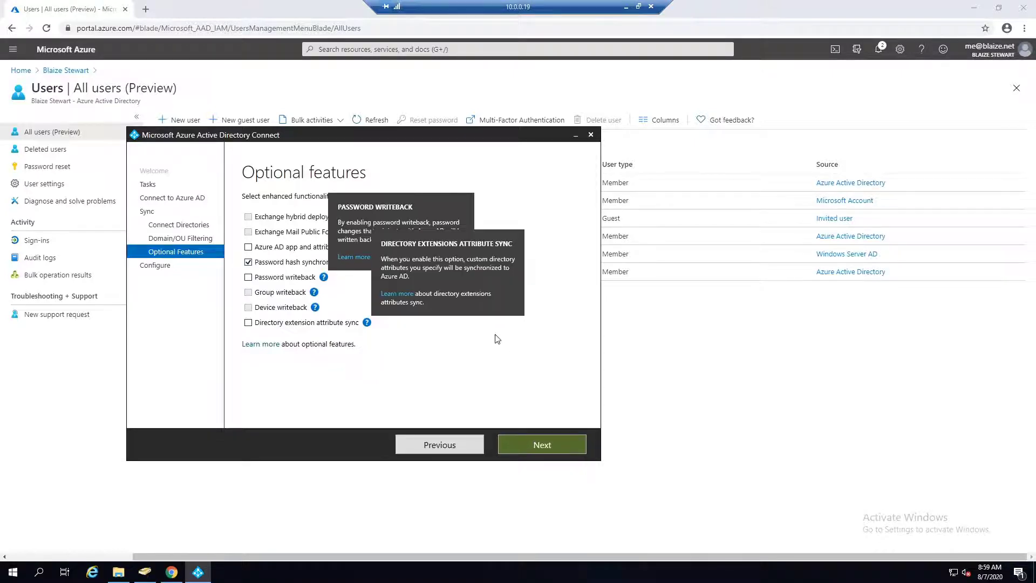
pyautogui.click(249, 277)
pyautogui.moveTo(323, 278)
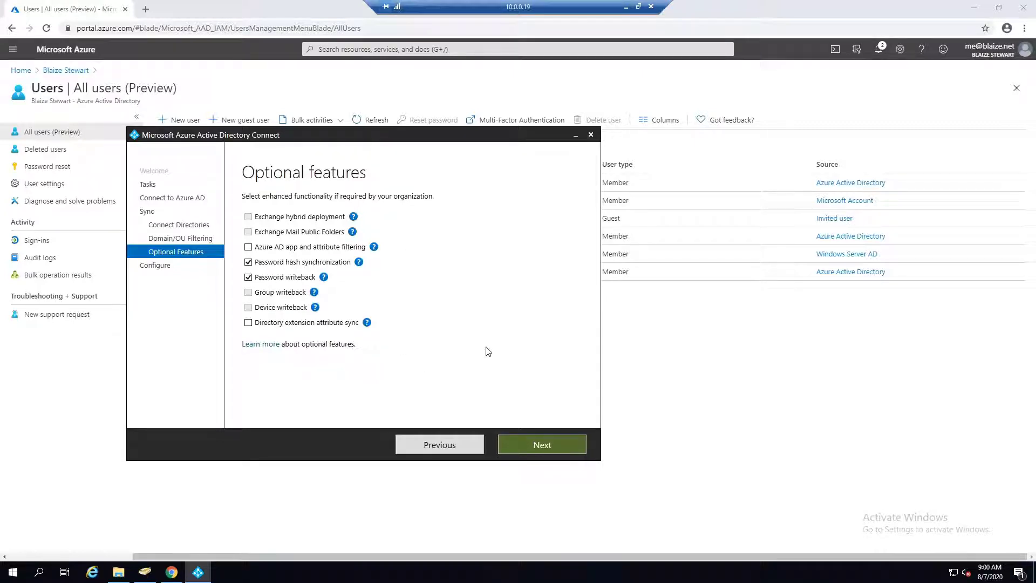
pyautogui.click(550, 441)
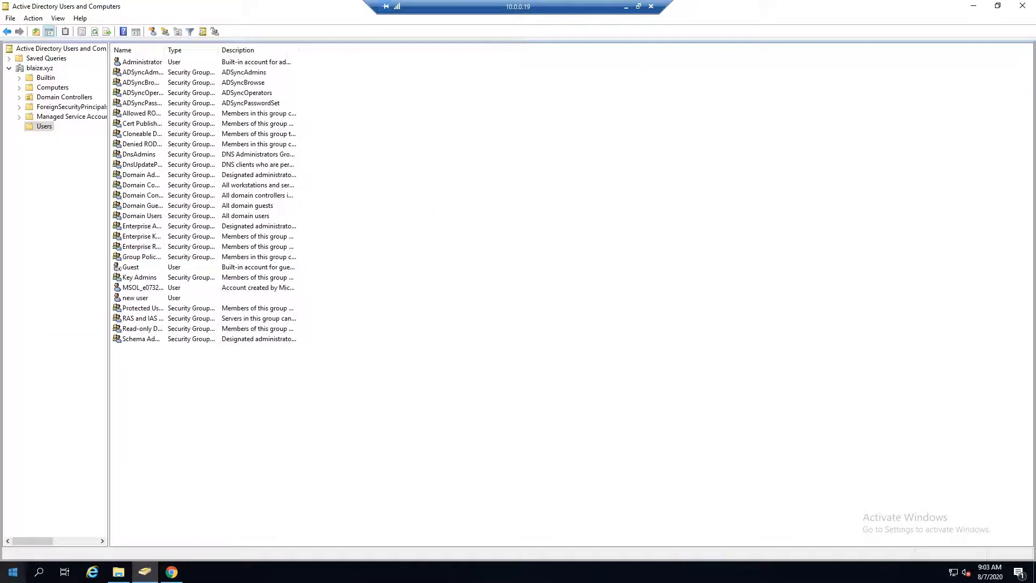
# Launch the Synchronization Rules Editor from the Azure AD Connect Start menu group.
pyautogui.click(13, 574)
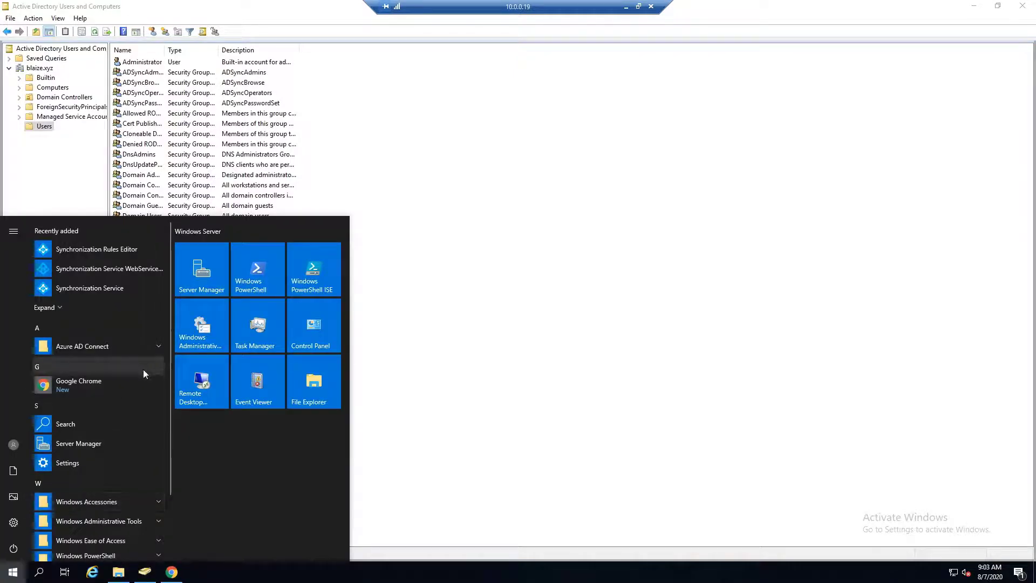
pyautogui.click(153, 348)
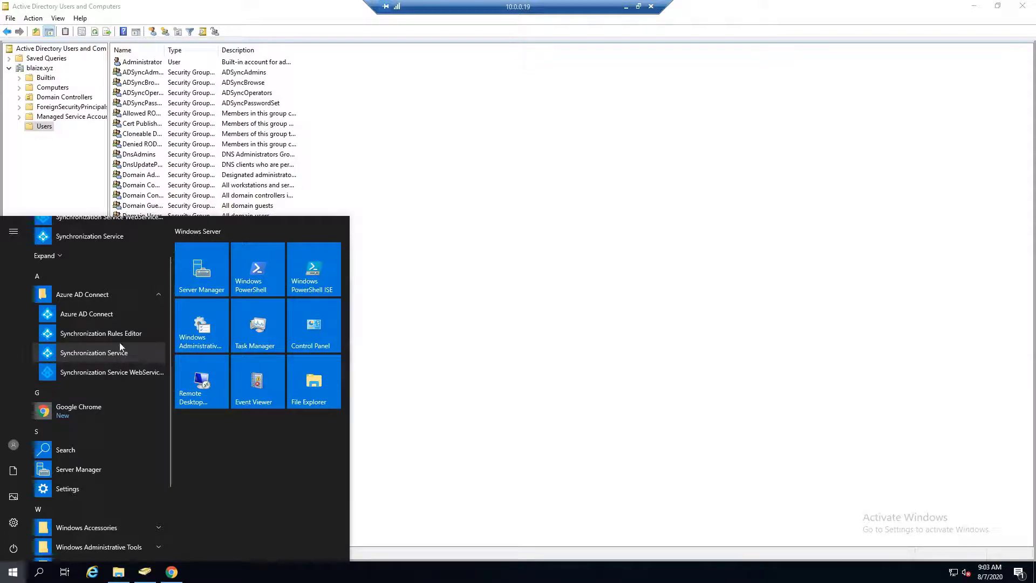
pyautogui.click(152, 333)
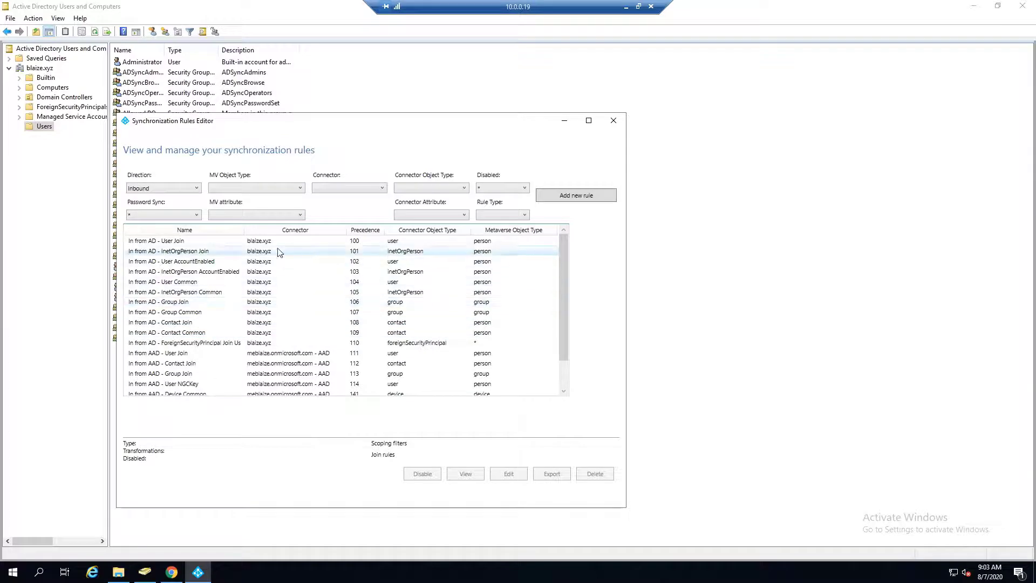
# Move the Synchronization Rules Editor window up and enlarge it.
pyautogui.moveTo(563, 279); pyautogui.dragTo(559, 309)
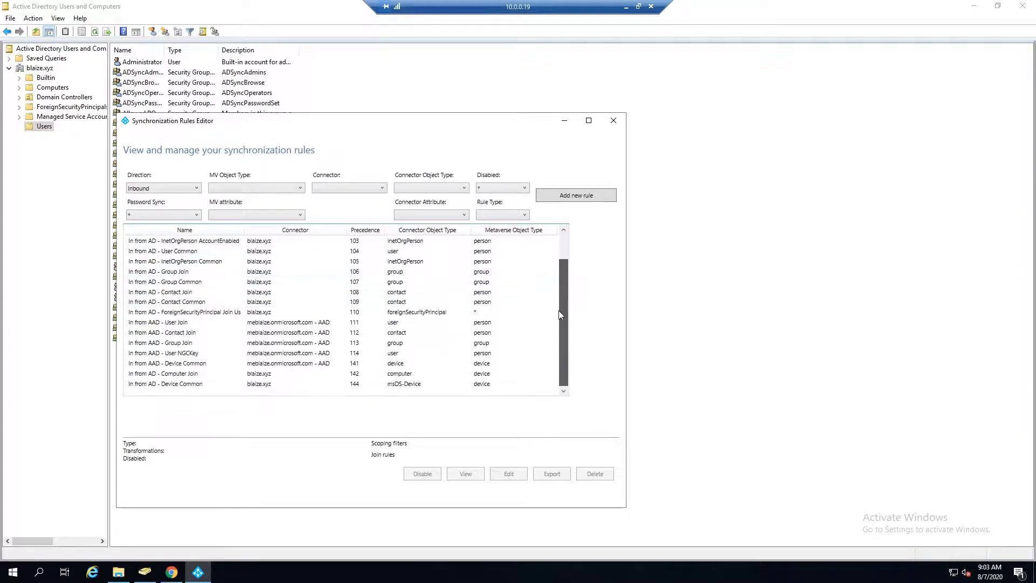
pyautogui.moveTo(372, 131); pyautogui.dragTo(423, 53)
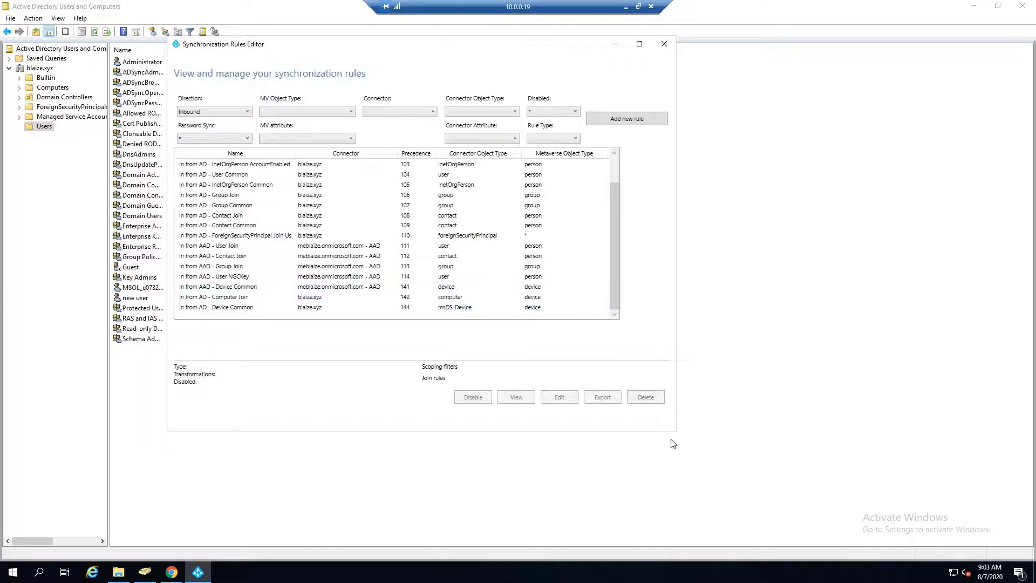
pyautogui.moveTo(678, 435); pyautogui.dragTo(932, 496)
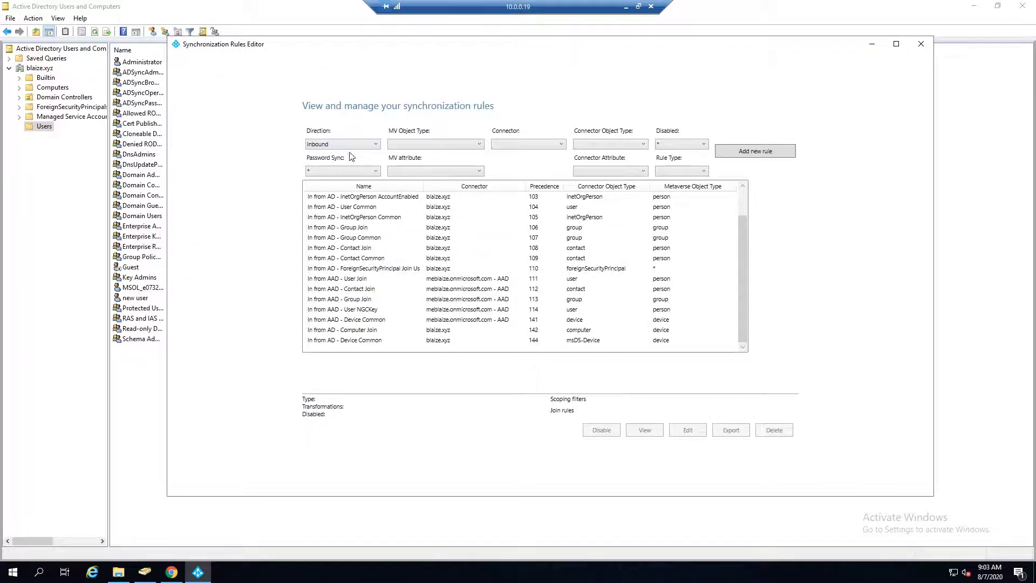
# Filter the inbound rules to MV object type person and connector blaize.xyz.
pyautogui.click(430, 144)
pyautogui.click(429, 144)
pyautogui.click(430, 144)
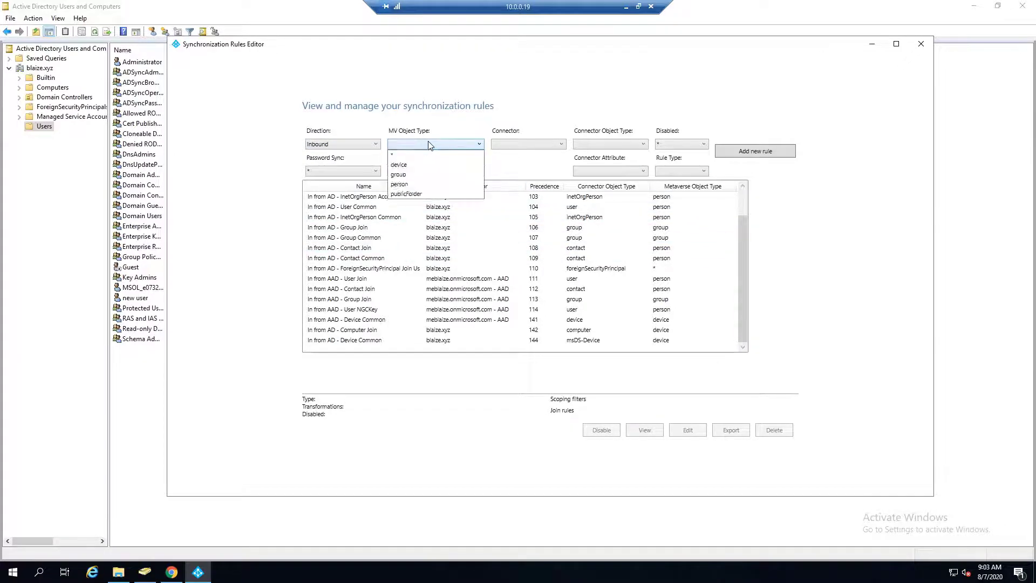
pyautogui.click(399, 184)
pyautogui.click(510, 143)
pyautogui.click(511, 174)
pyautogui.click(593, 144)
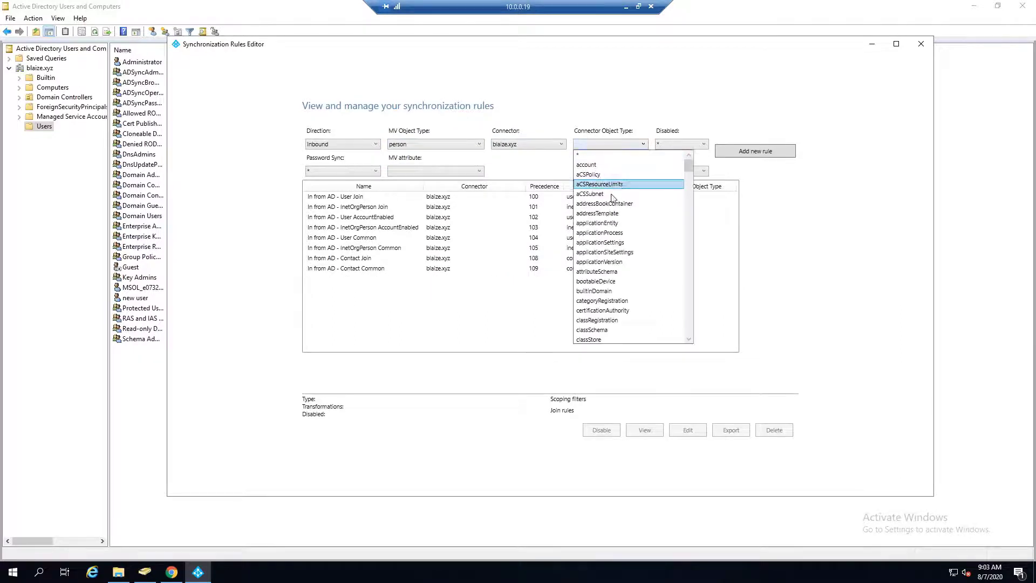
pyautogui.click(830, 197)
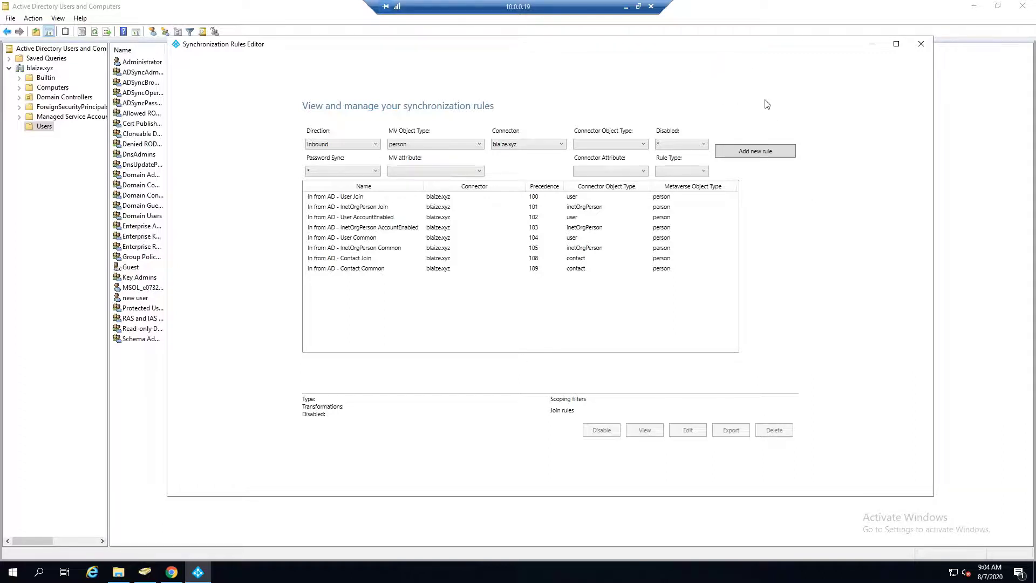
# Close the Rules Editor, open Synchronization Service Manager full screen, and inspect the latest blaize.xyz Export run.
pyautogui.click(921, 44)
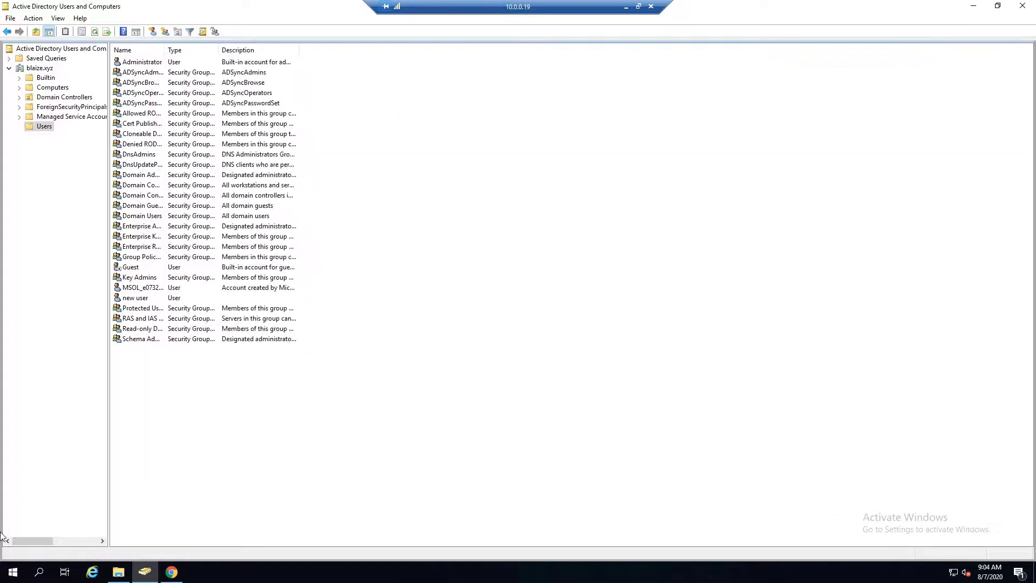
pyautogui.click(13, 572)
pyautogui.click(130, 347)
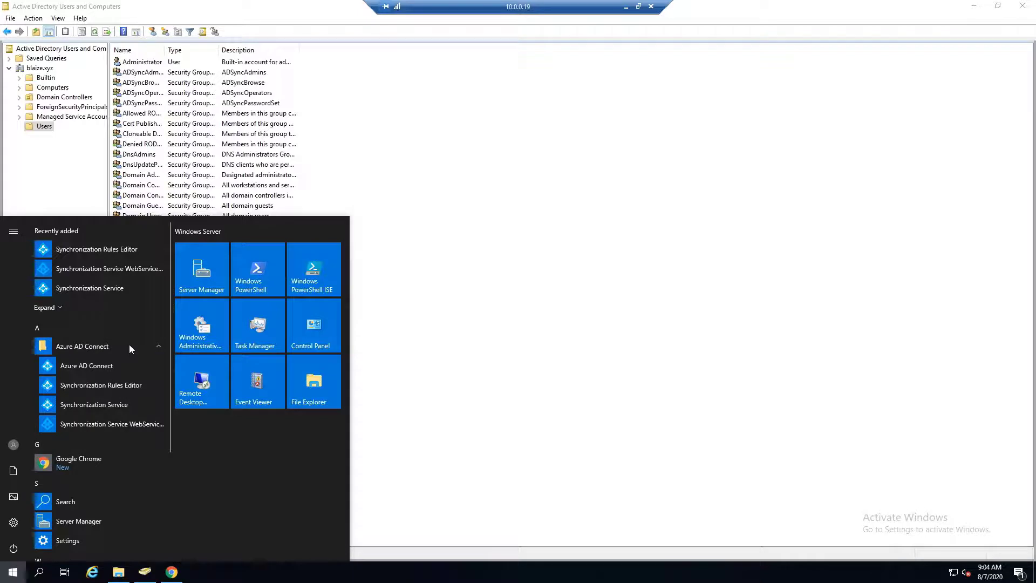
pyautogui.click(111, 405)
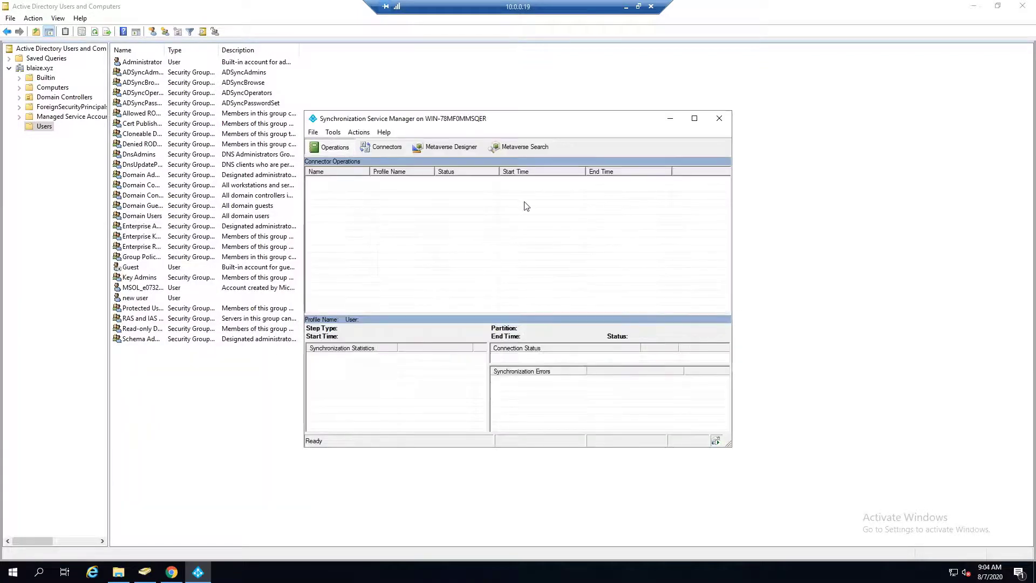
pyautogui.click(692, 118)
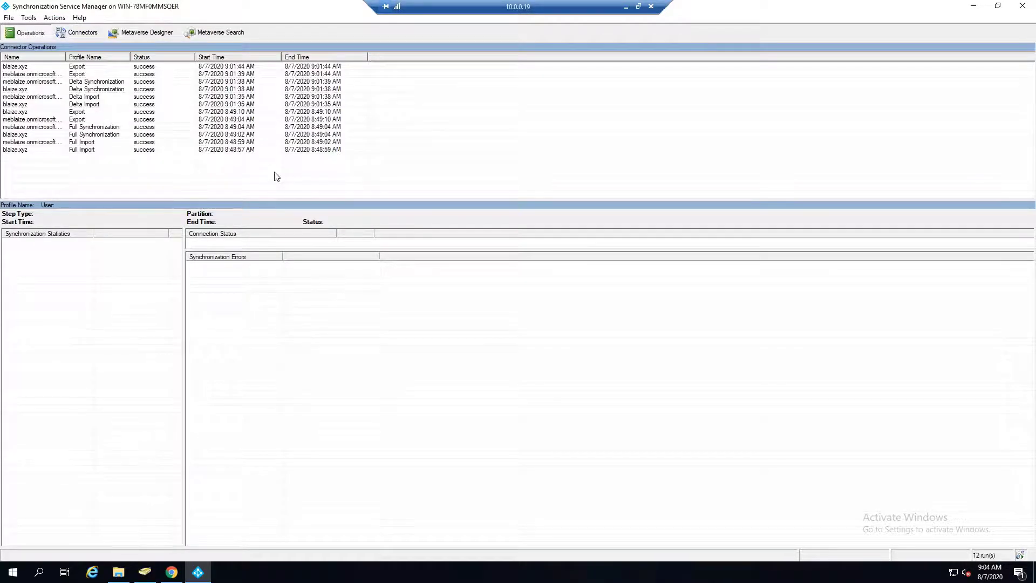
pyautogui.click(28, 67)
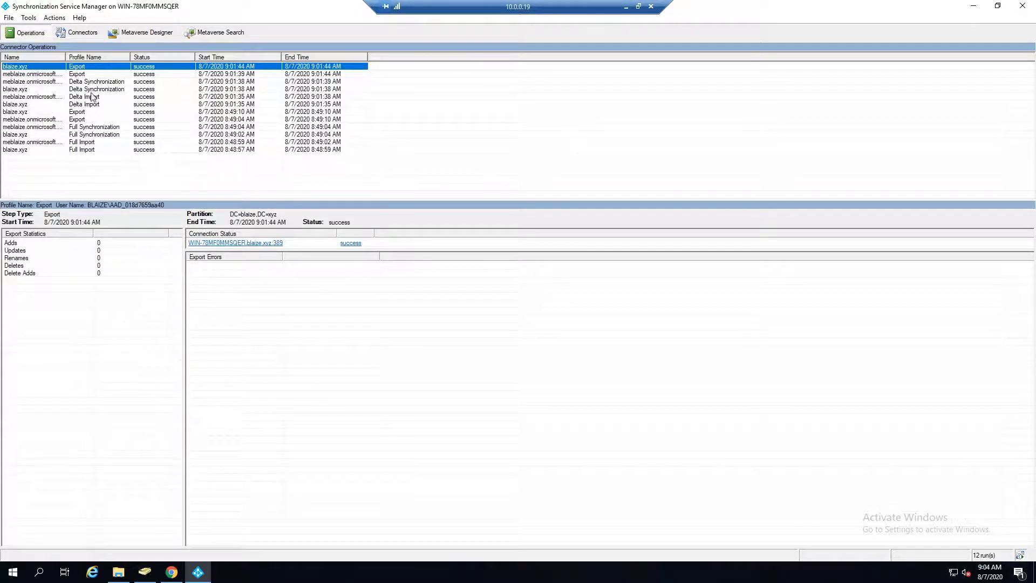
pyautogui.click(31, 151)
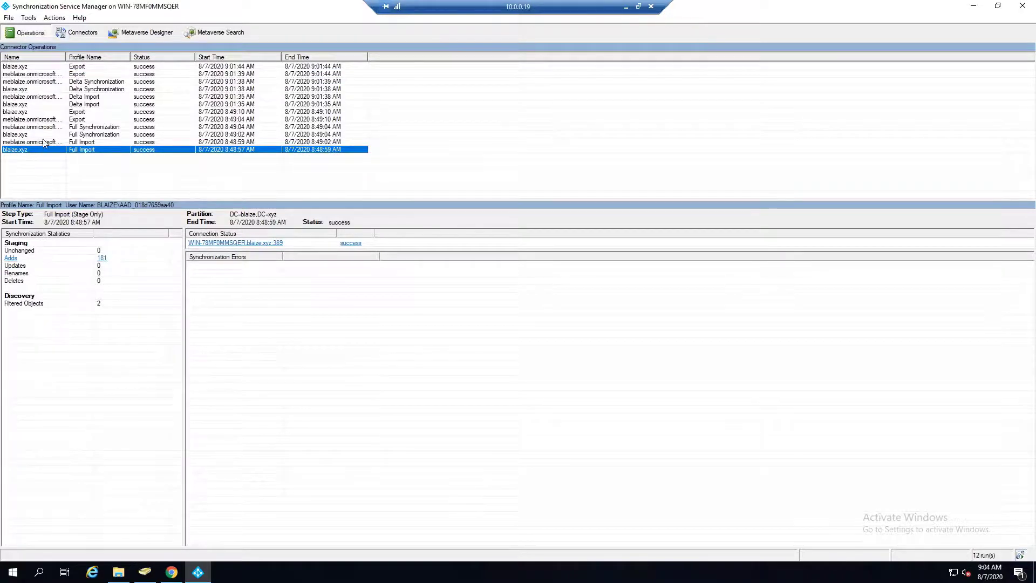
pyautogui.click(87, 142)
pyautogui.click(95, 128)
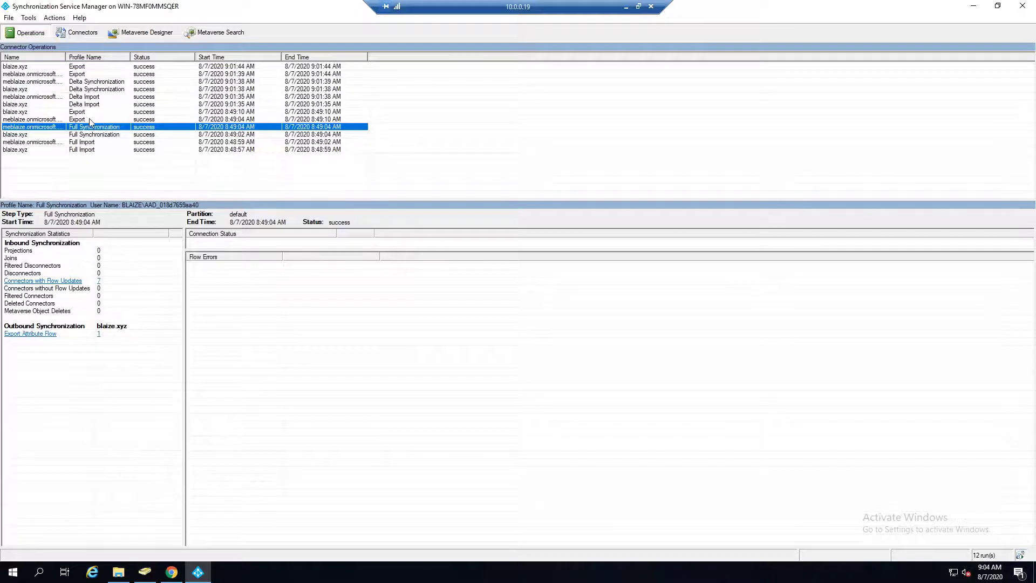
pyautogui.click(80, 120)
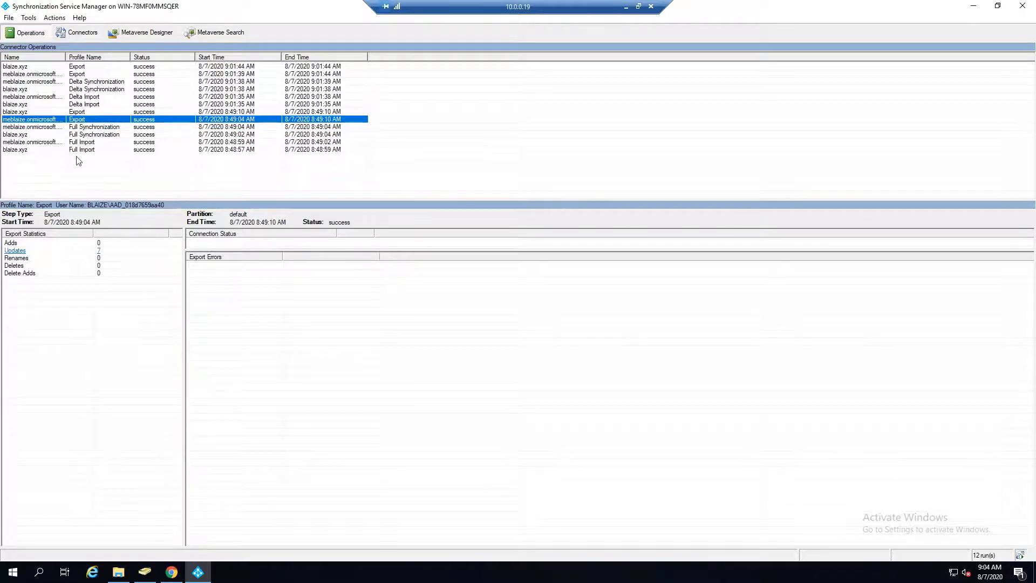
pyautogui.click(15, 251)
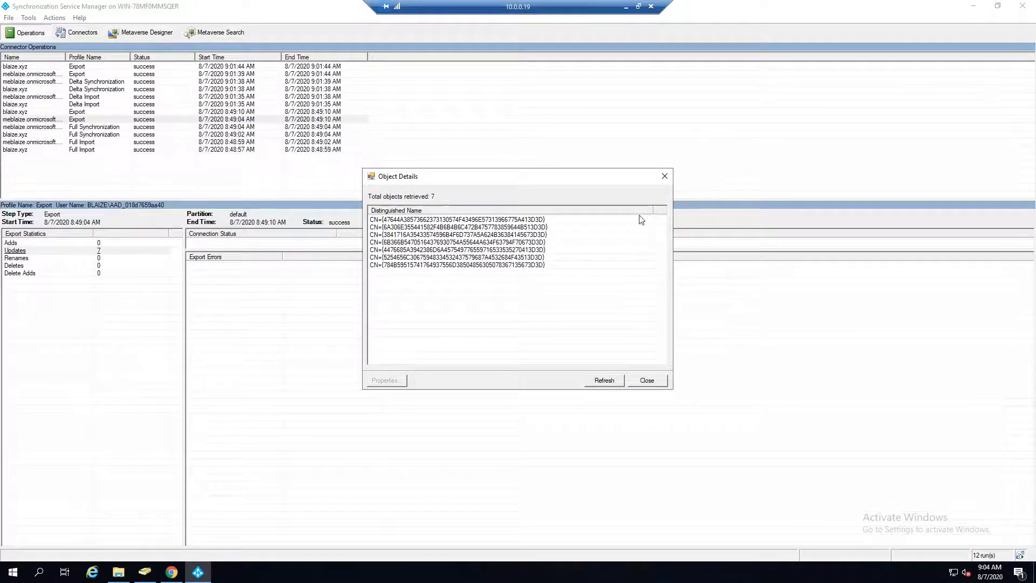
pyautogui.click(665, 177)
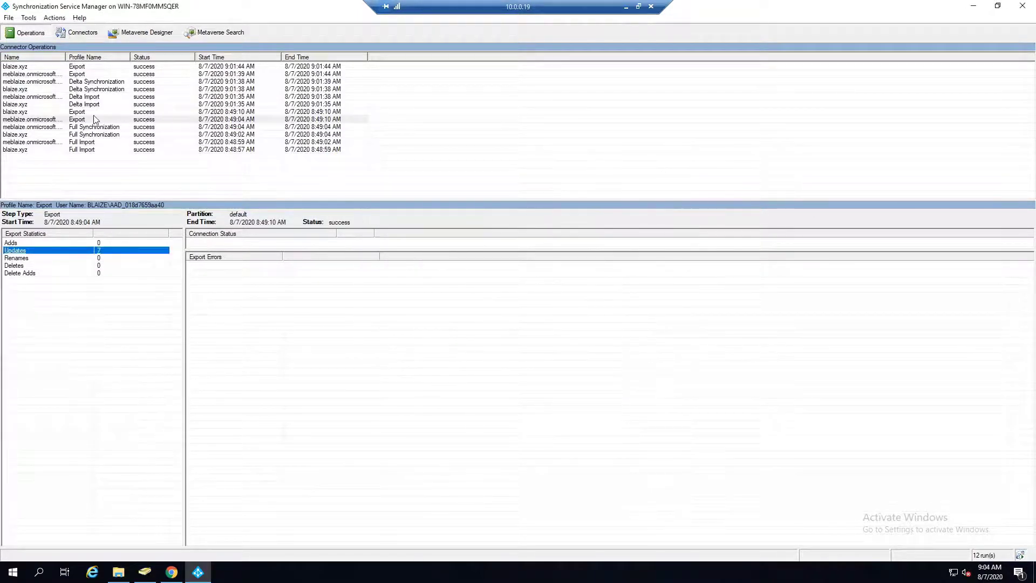
pyautogui.click(89, 97)
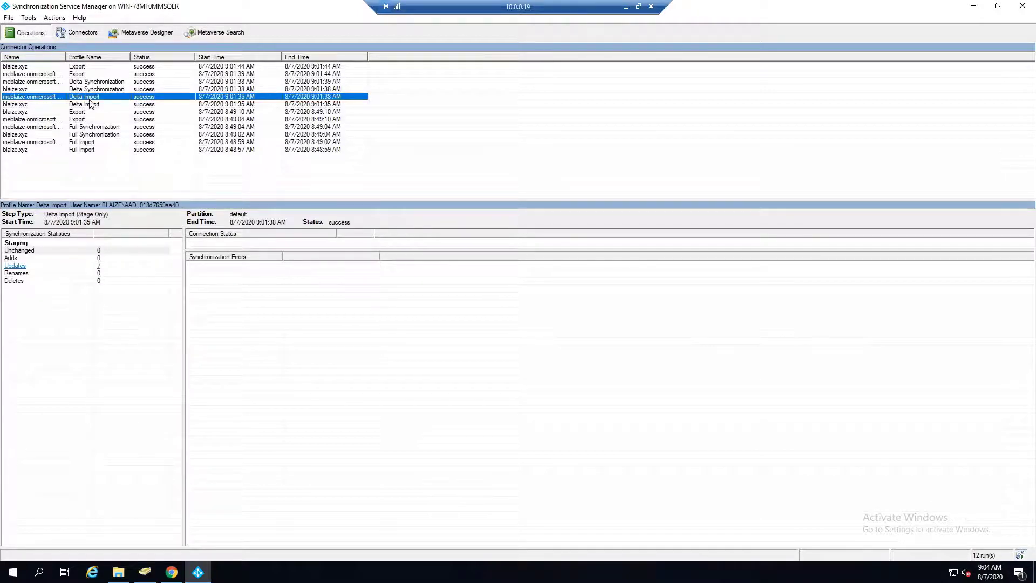
pyautogui.click(97, 88)
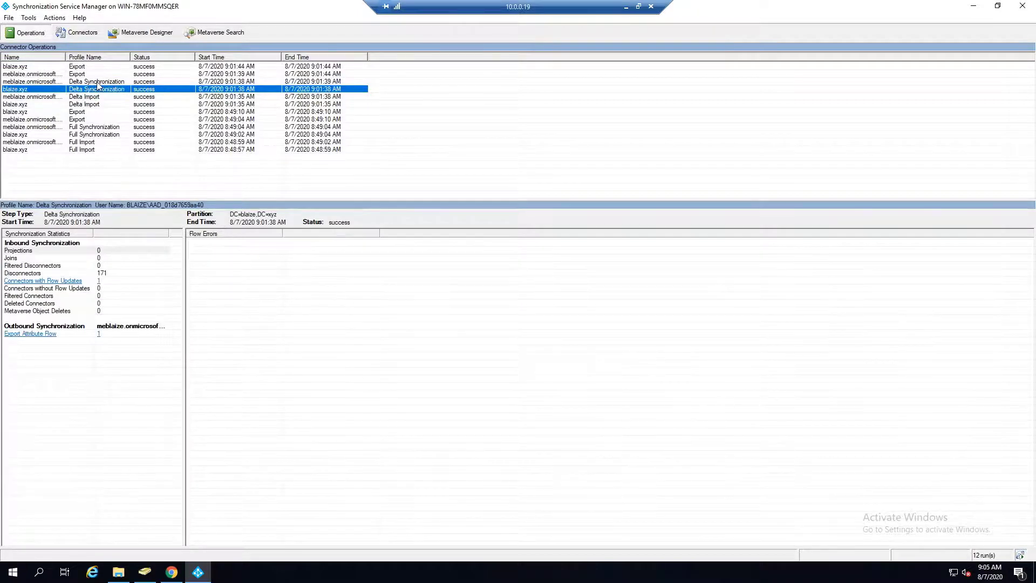
pyautogui.click(97, 82)
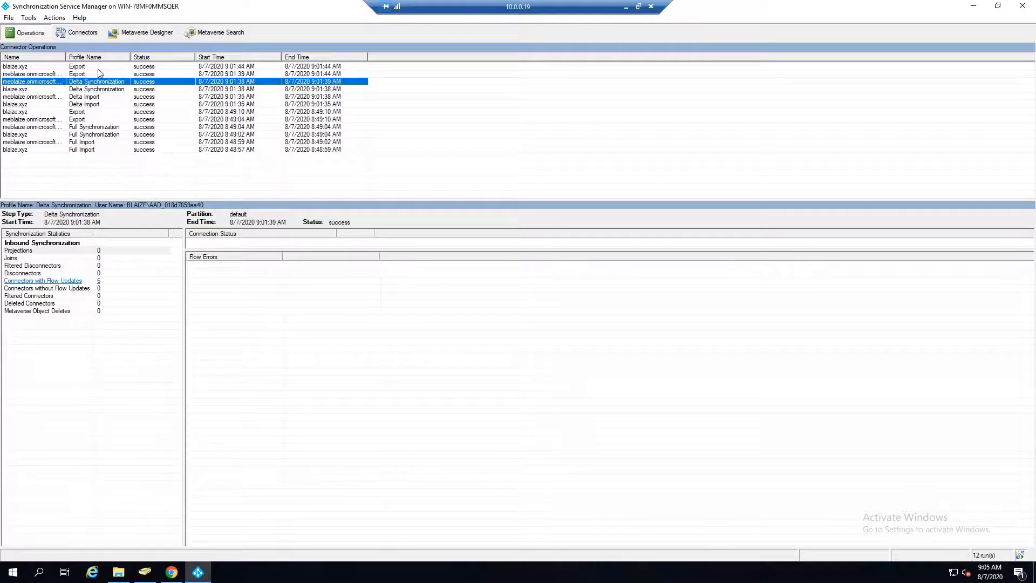
pyautogui.click(103, 66)
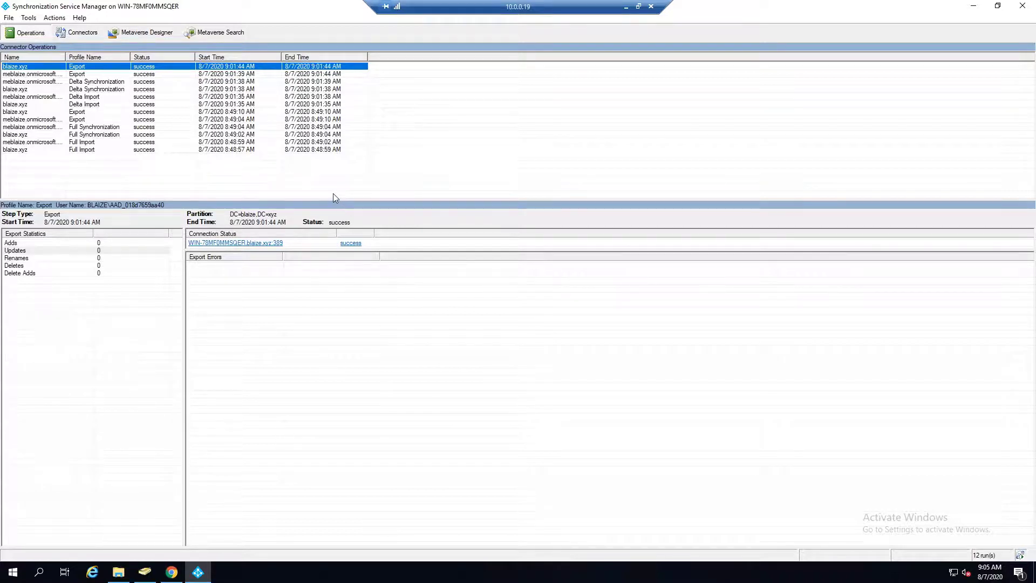
# Select the blaize.xyz connector and run its Full Synchronization profile via Actions > Run.
pyautogui.click(29, 17)
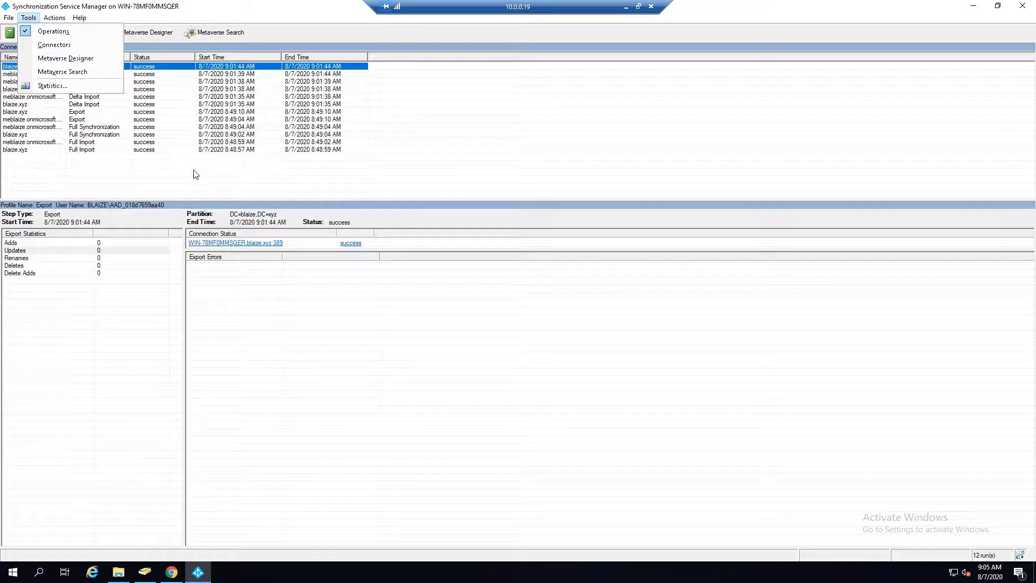
pyautogui.click(198, 150)
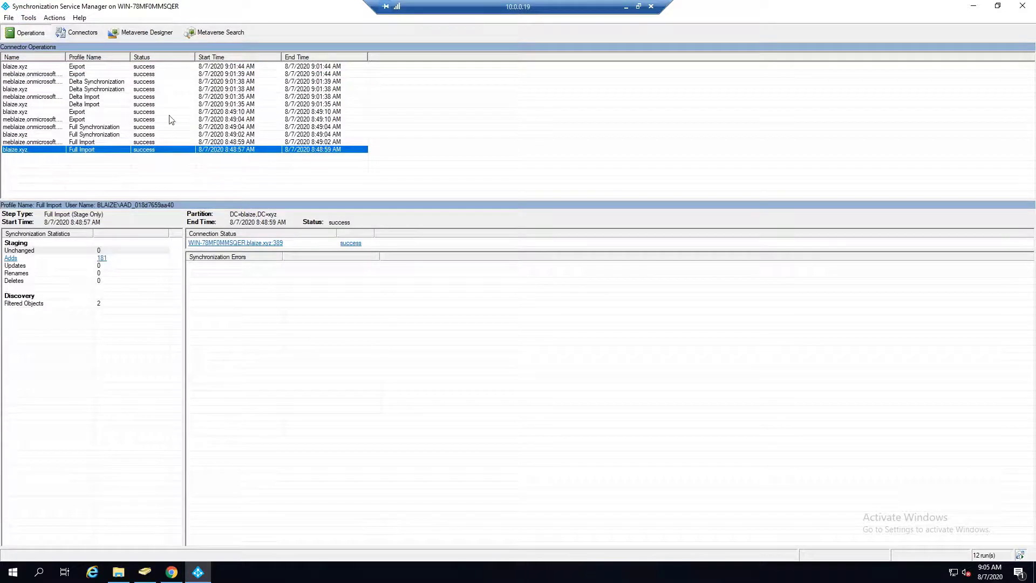
pyautogui.click(53, 18)
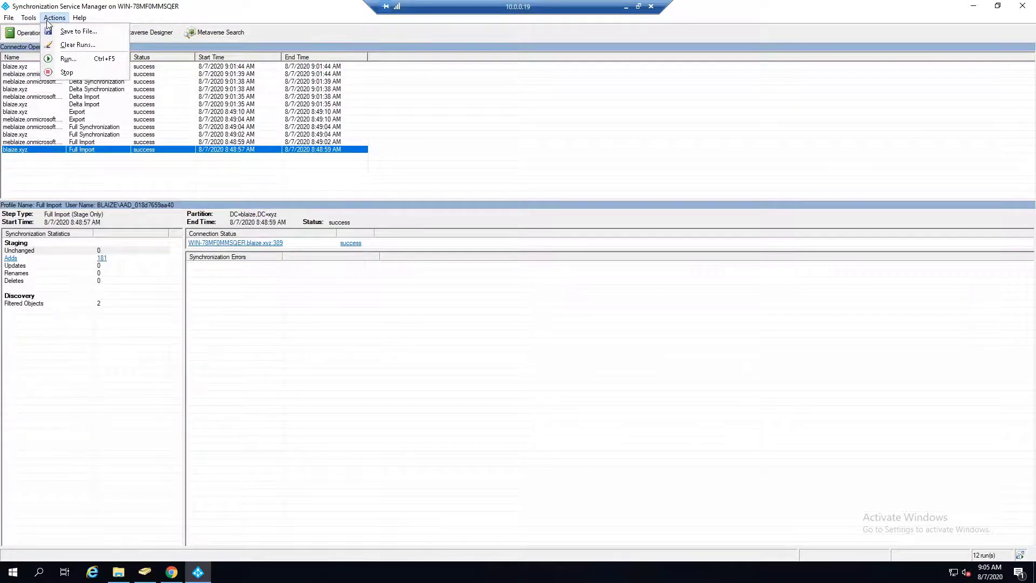
pyautogui.click(67, 59)
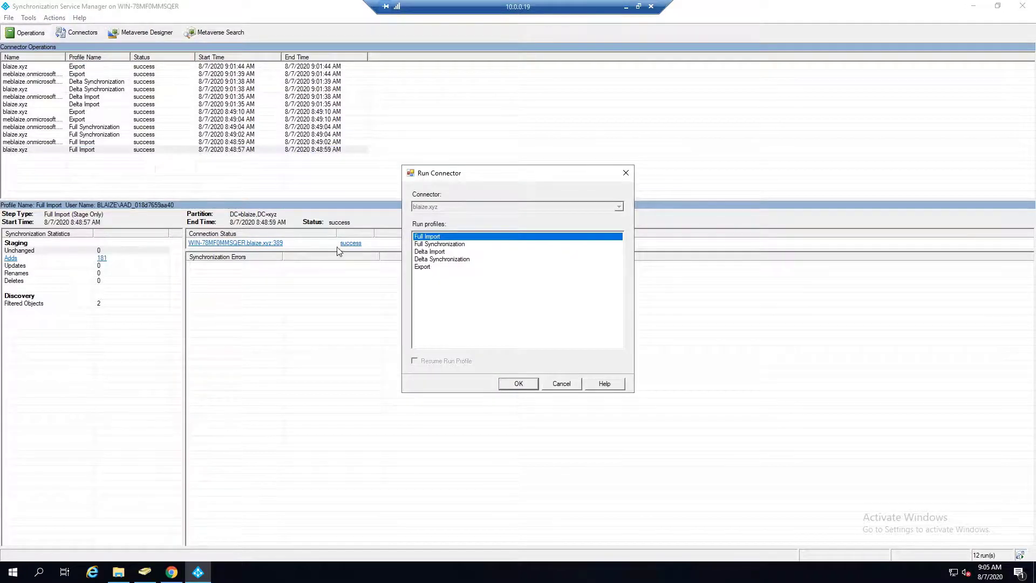
pyautogui.click(435, 245)
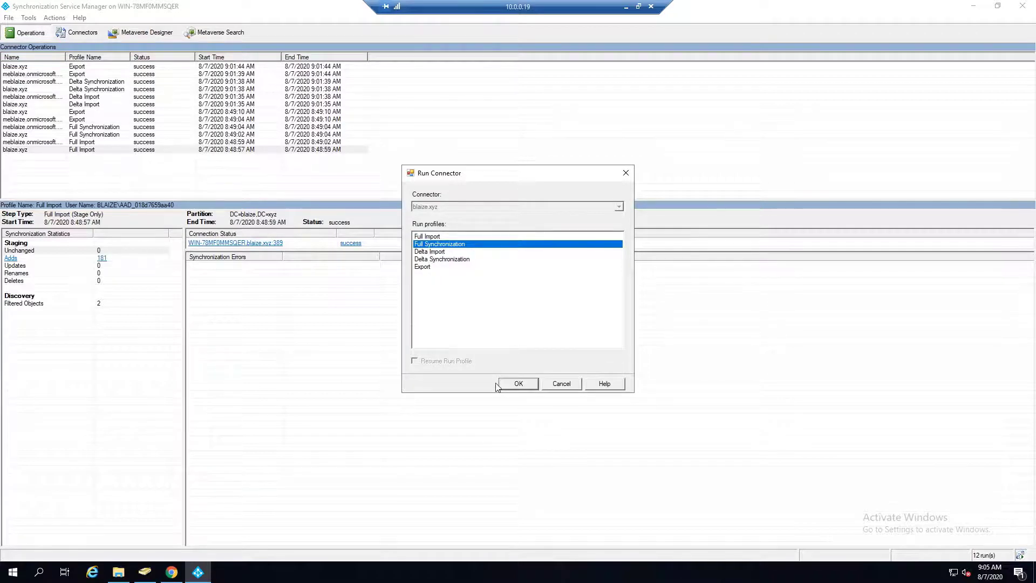
pyautogui.click(516, 385)
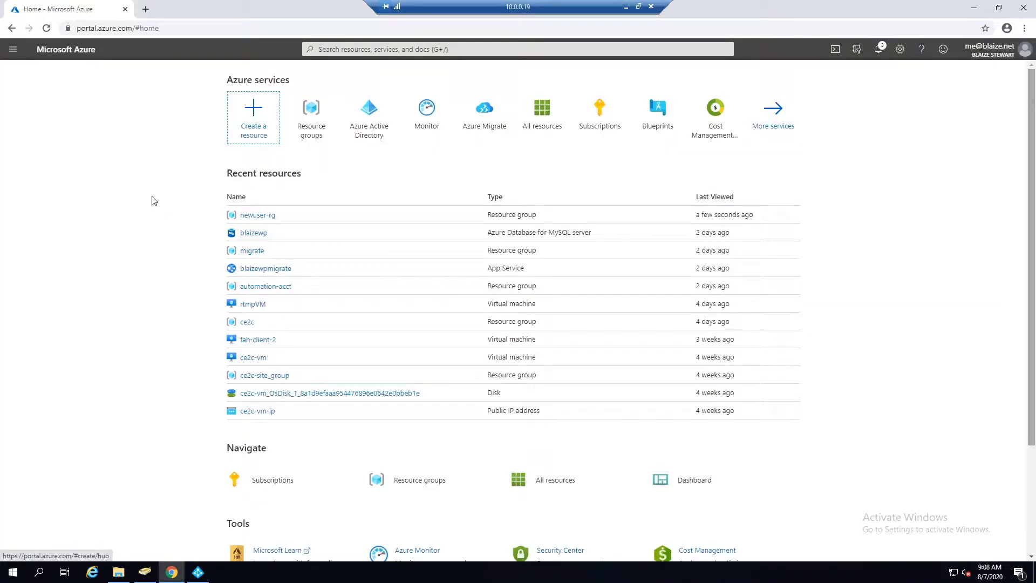
# Check in Azure Active Directory Users that the synced user's source is Windows Server AD.
pyautogui.click(12, 52)
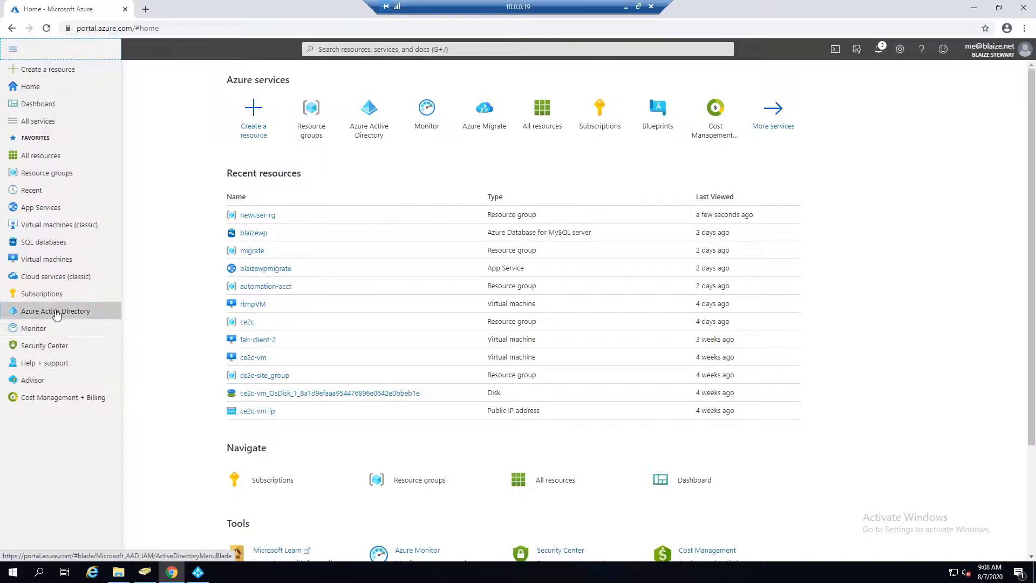
pyautogui.click(103, 312)
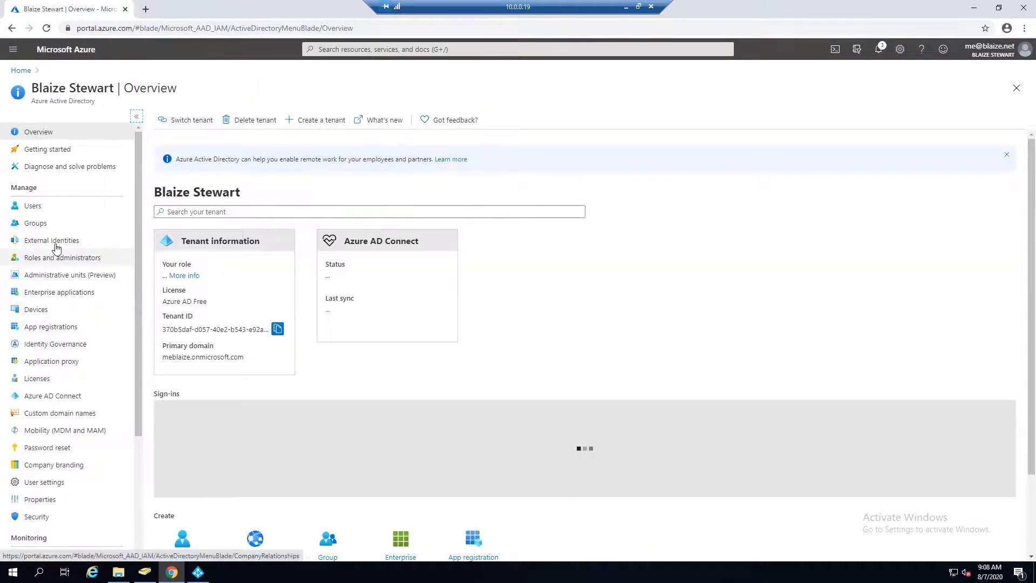
pyautogui.click(46, 210)
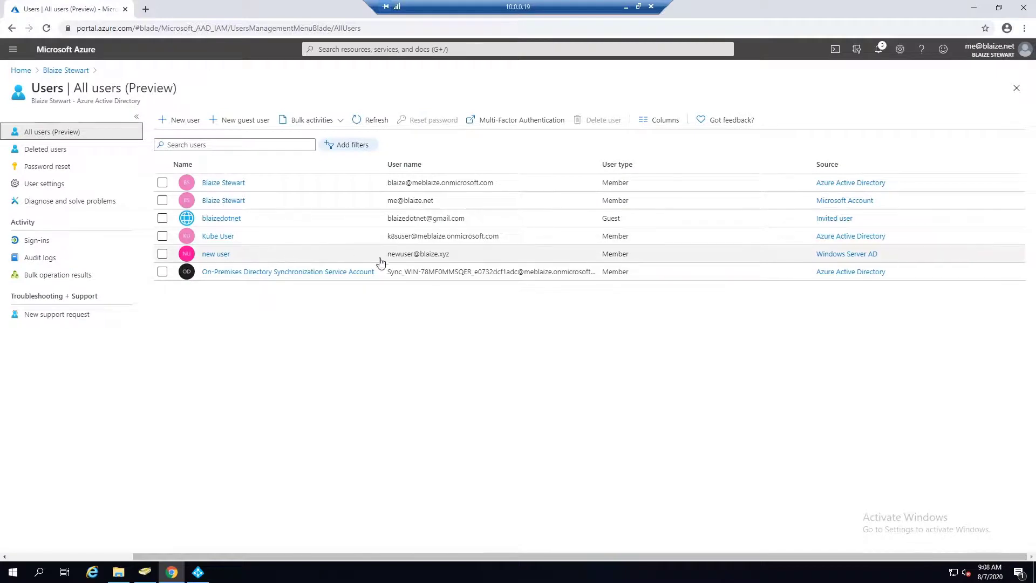
pyautogui.moveTo(481, 260); pyautogui.dragTo(387, 258)
pyautogui.hotkey('ctrl', 'c')
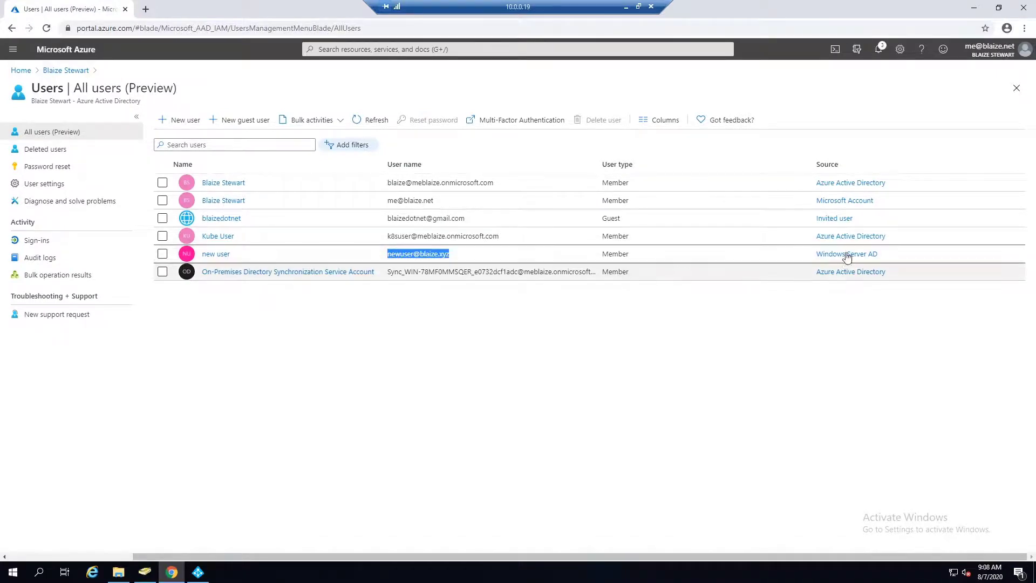
pyautogui.moveTo(919, 262); pyautogui.dragTo(814, 259)
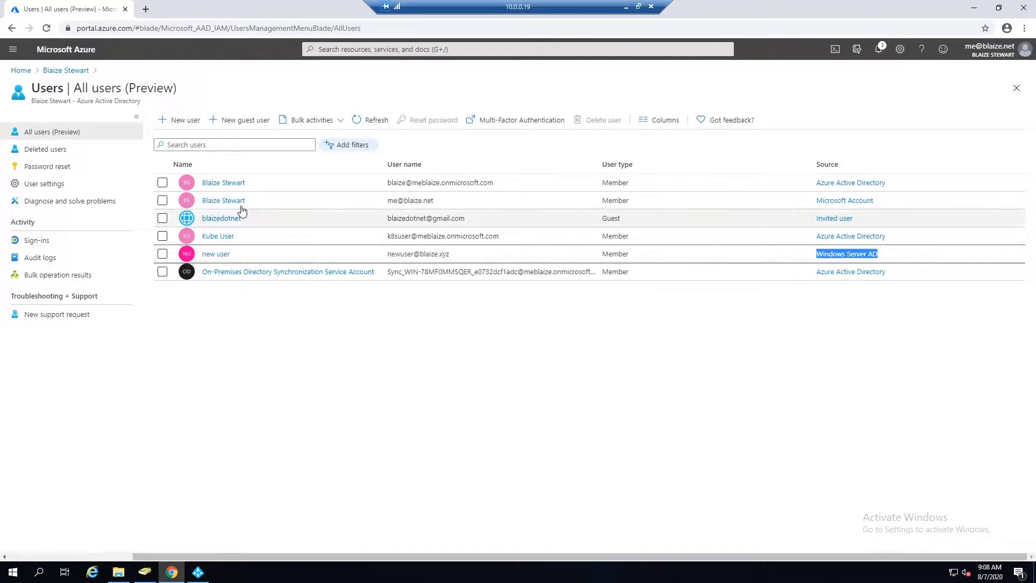
pyautogui.hscroll(-1, 95, 250)
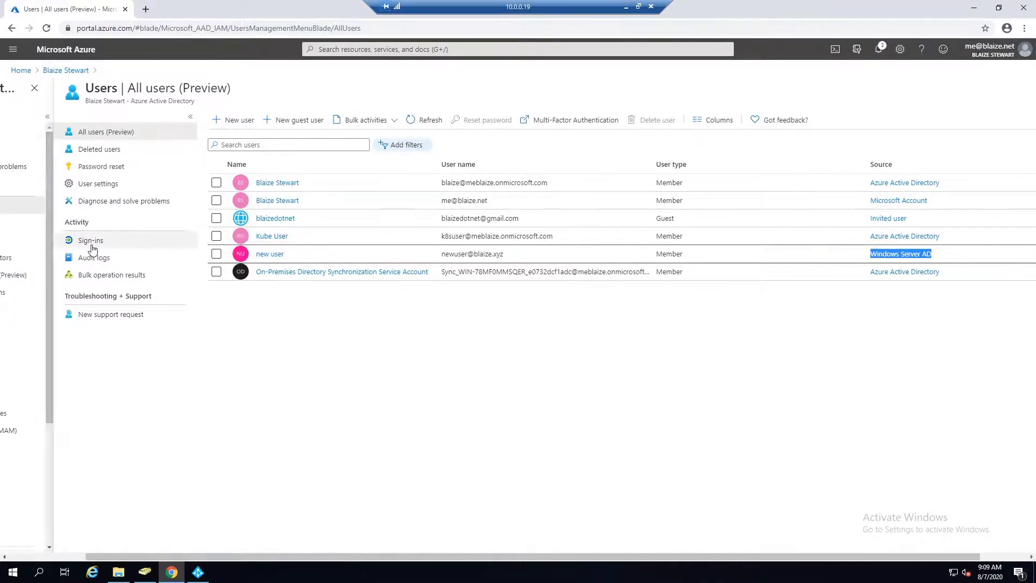
pyautogui.hscroll(-2, 149, 502)
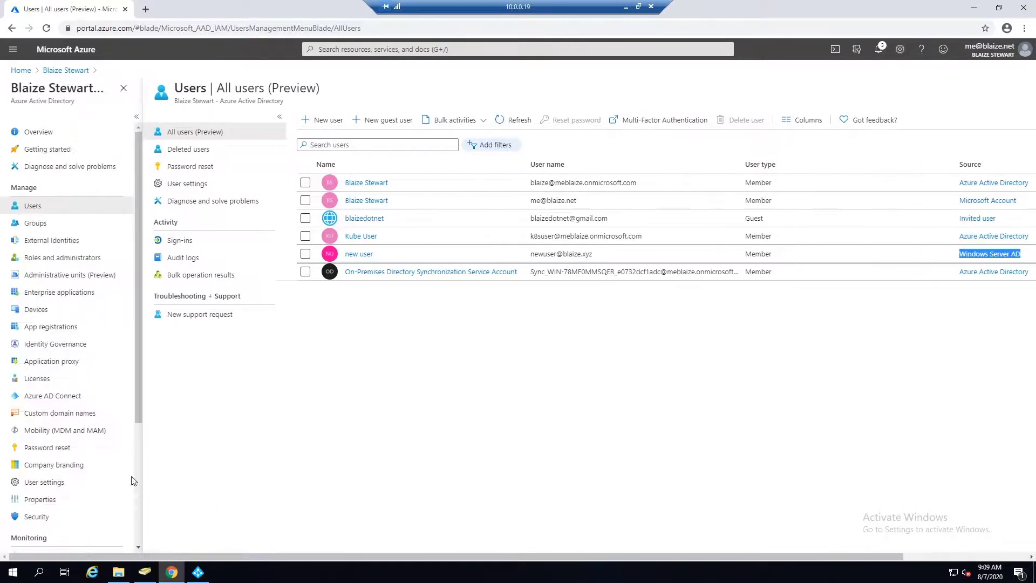
# Return home and open Access control (IAM) for the newuser-rg resource group.
pyautogui.click(37, 134)
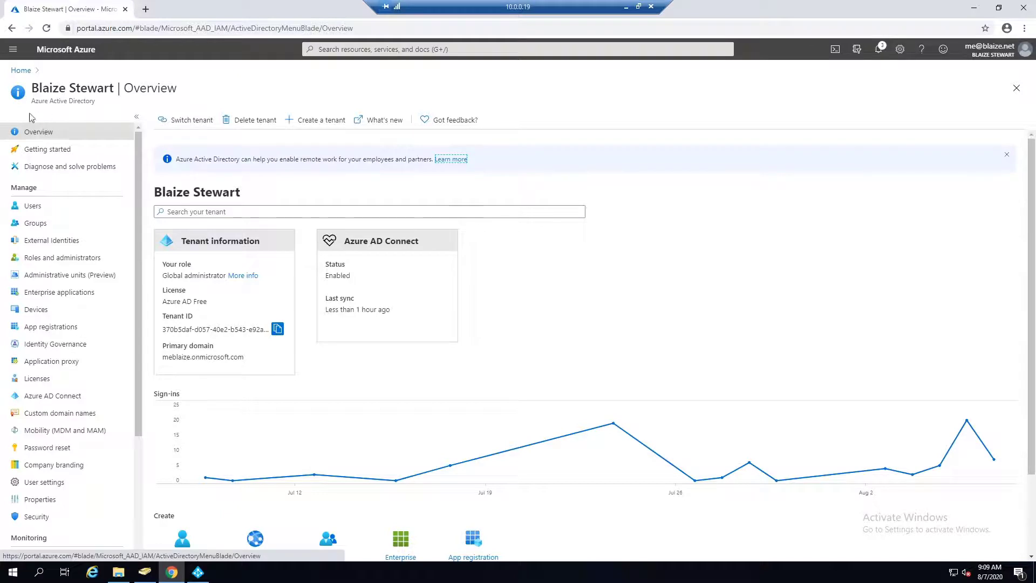
pyautogui.click(23, 72)
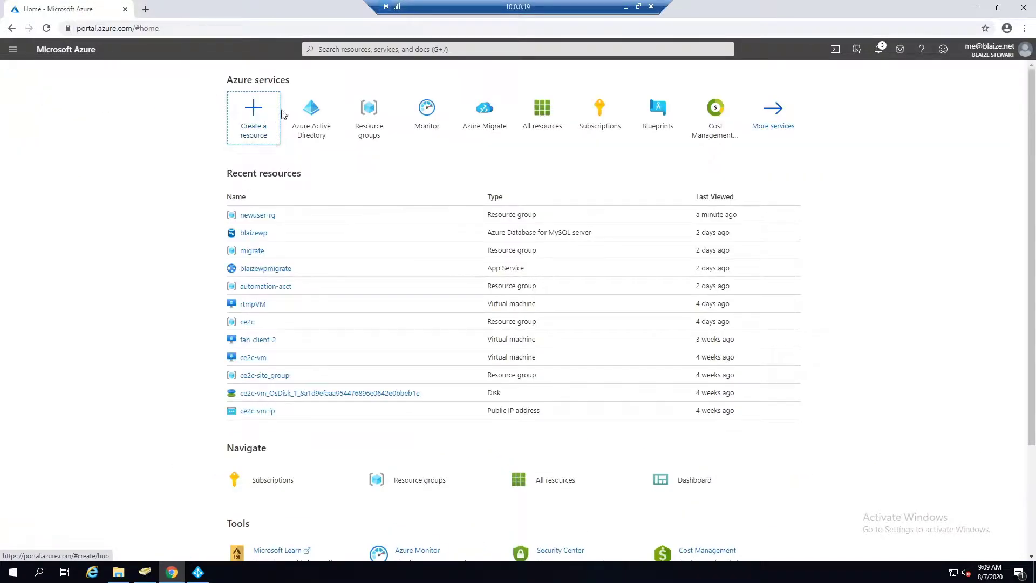
pyautogui.click(258, 215)
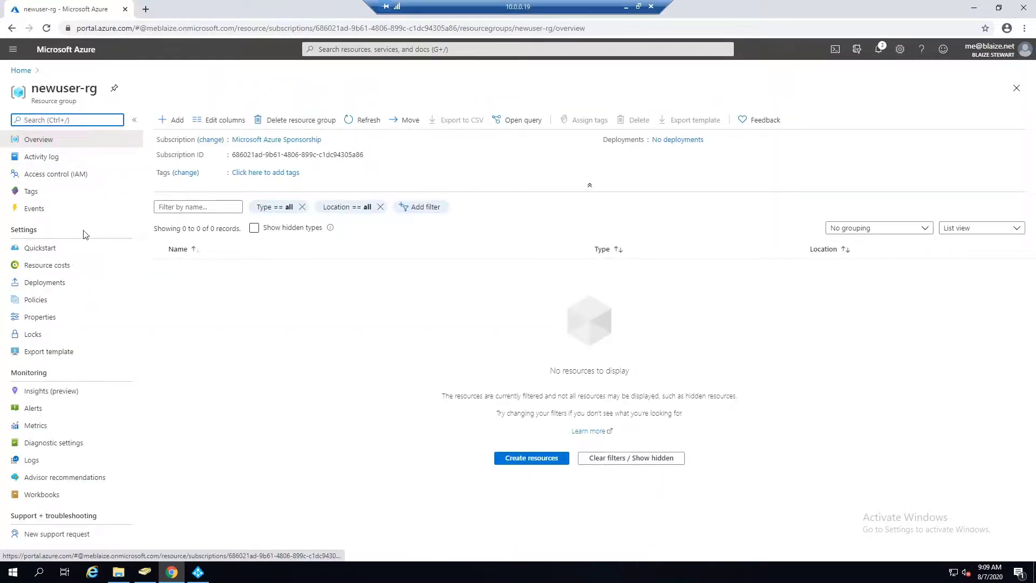
pyautogui.click(84, 181)
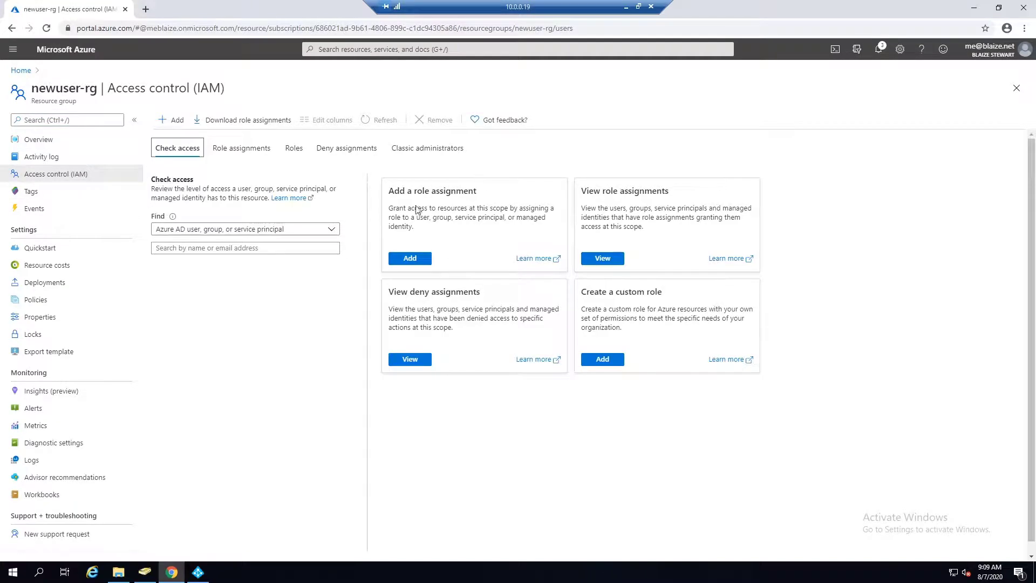
# Start a new role assignment on newuser-rg with the Contributor role for an Azure AD user, group, or service principal.
pyautogui.click(408, 259)
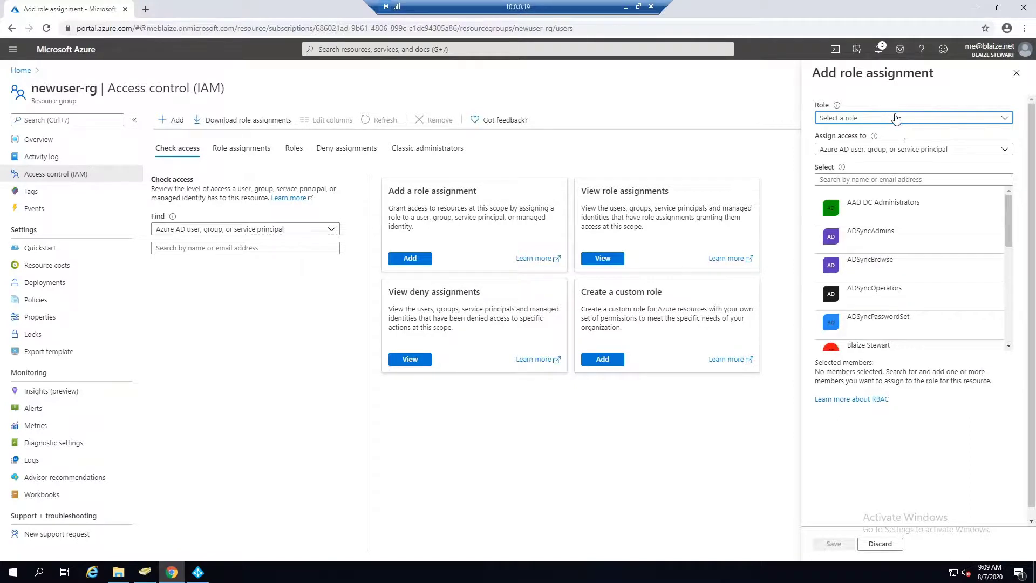
pyautogui.click(894, 119)
pyautogui.click(862, 174)
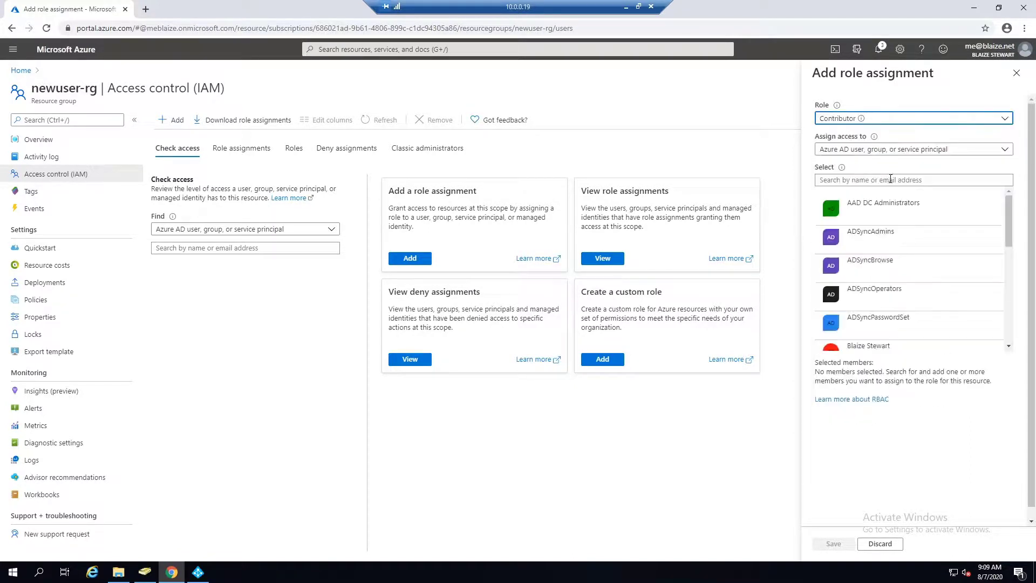
pyautogui.click(908, 151)
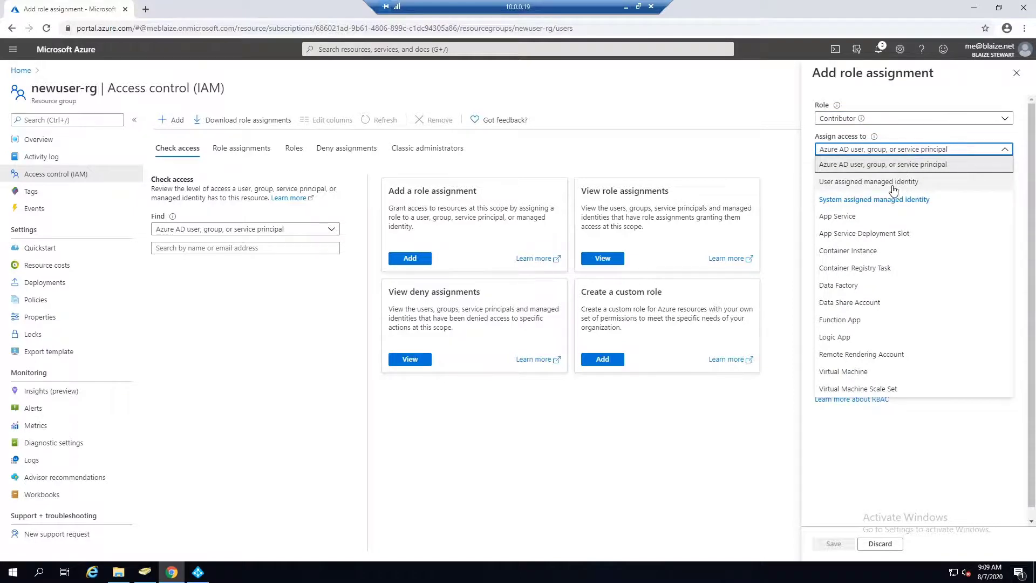
pyautogui.click(891, 165)
# Add the pasted synced user as the member, save the assignment, and list the role assignments.
pyautogui.click(919, 182)
pyautogui.hotkey('ctrl', 'v')
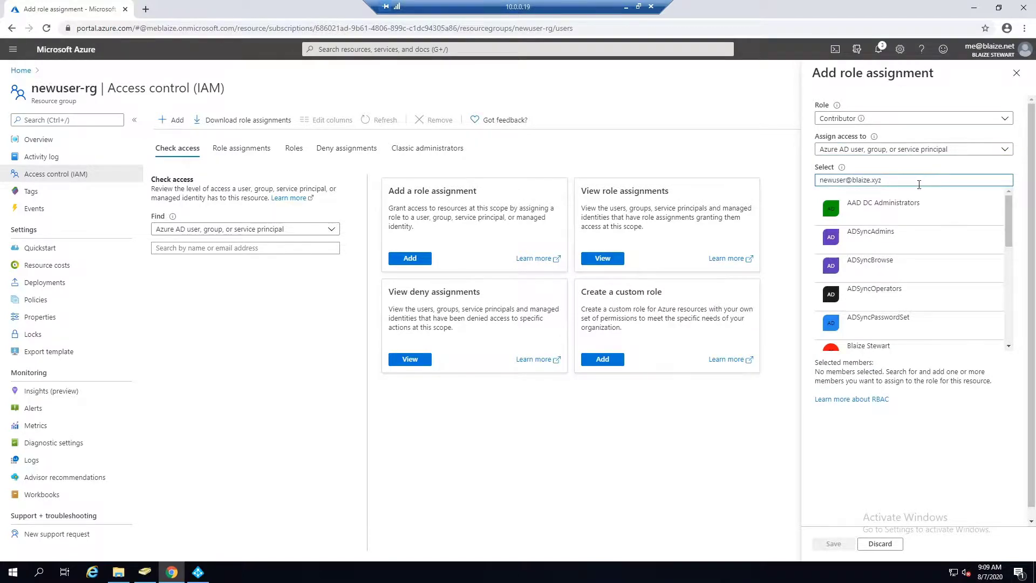
pyautogui.click(900, 214)
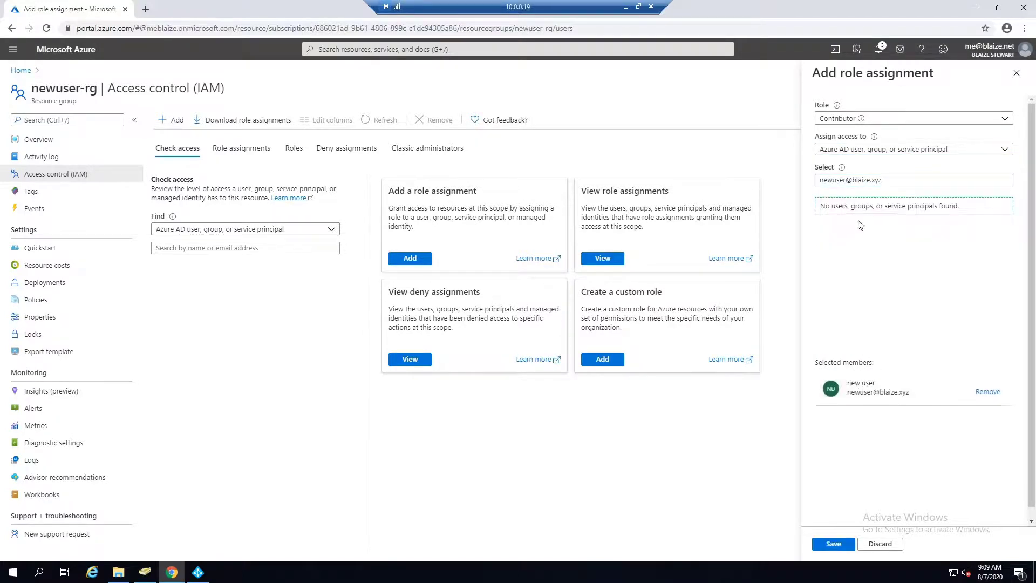
pyautogui.click(834, 545)
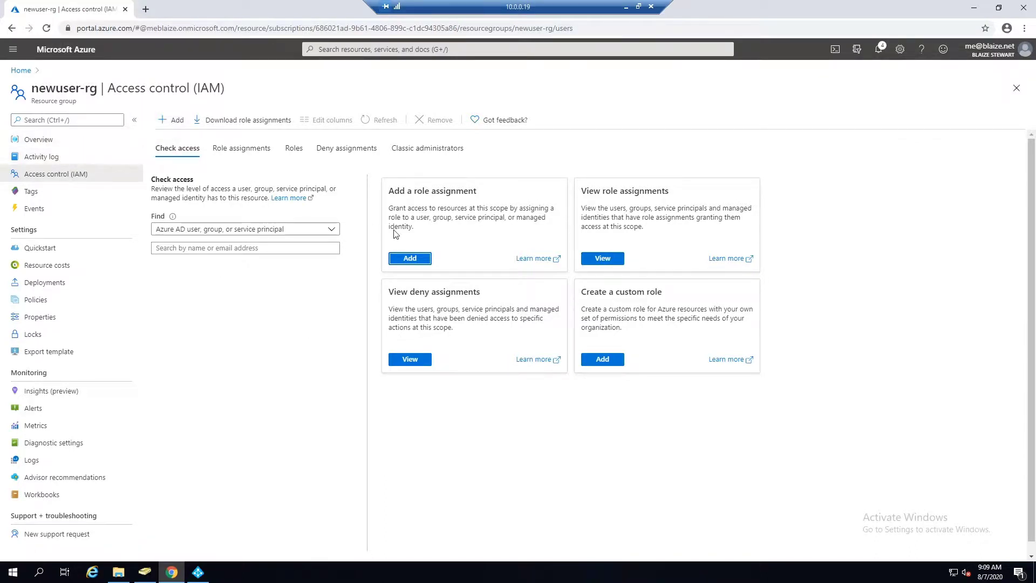
pyautogui.click(603, 259)
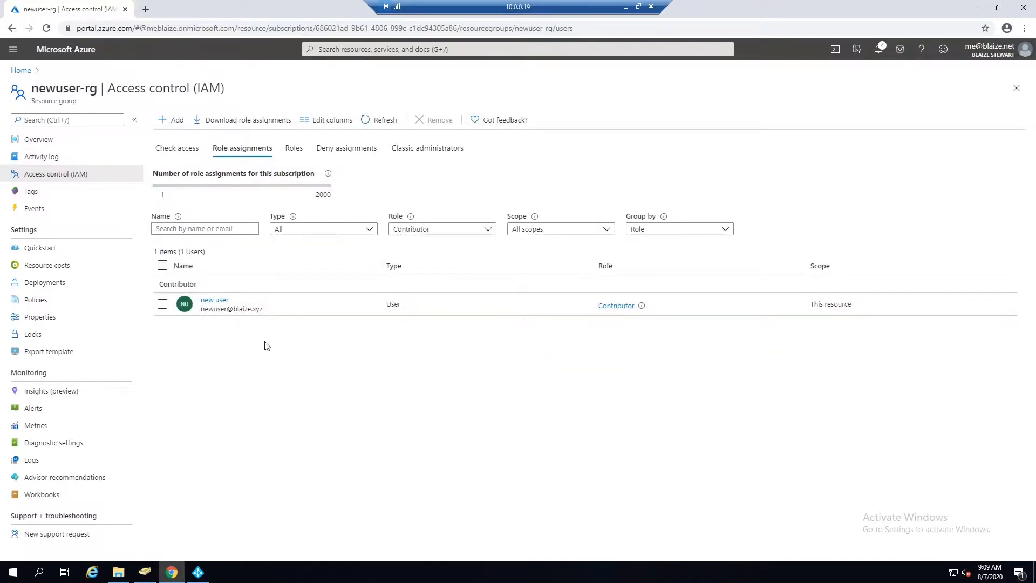
# Select the new user's sign-in address and open a blank incognito window.
pyautogui.moveTo(277, 312); pyautogui.dragTo(199, 309)
pyautogui.hotkey('ctrl', 'c')
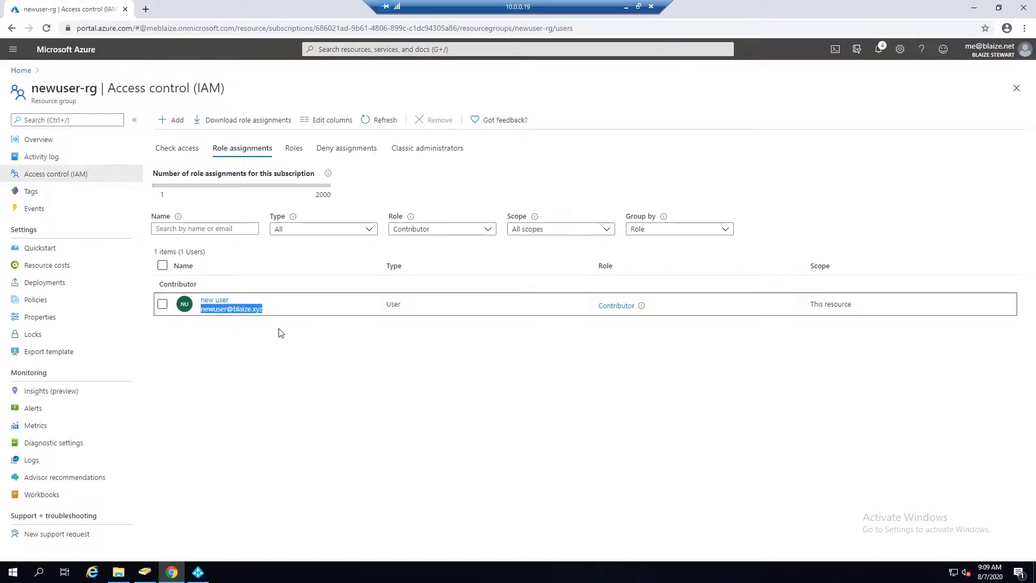
pyautogui.hotkey('ctrl', 'shift', 'n')
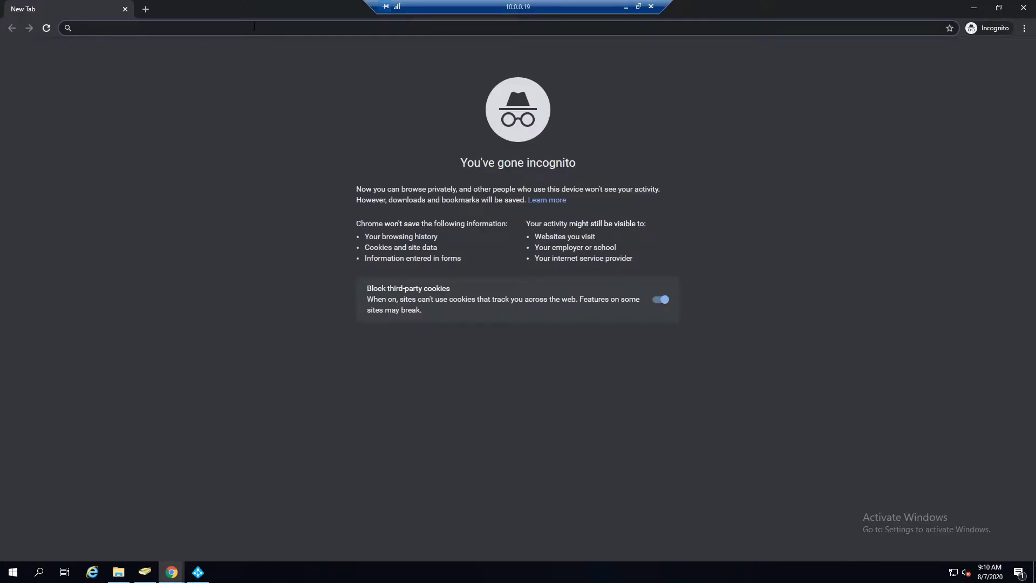
# Load the Azure portal sign-in page and enter the new user's sign-in address.
pyautogui.write('portal.azure.com')
pyautogui.press('Return')
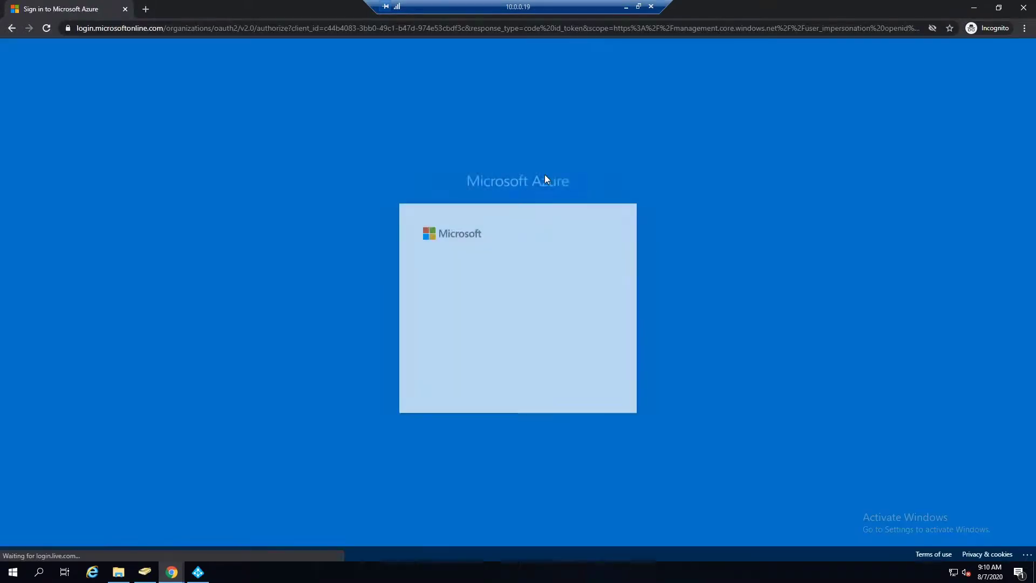
pyautogui.hotkey('ctrl', 'v')
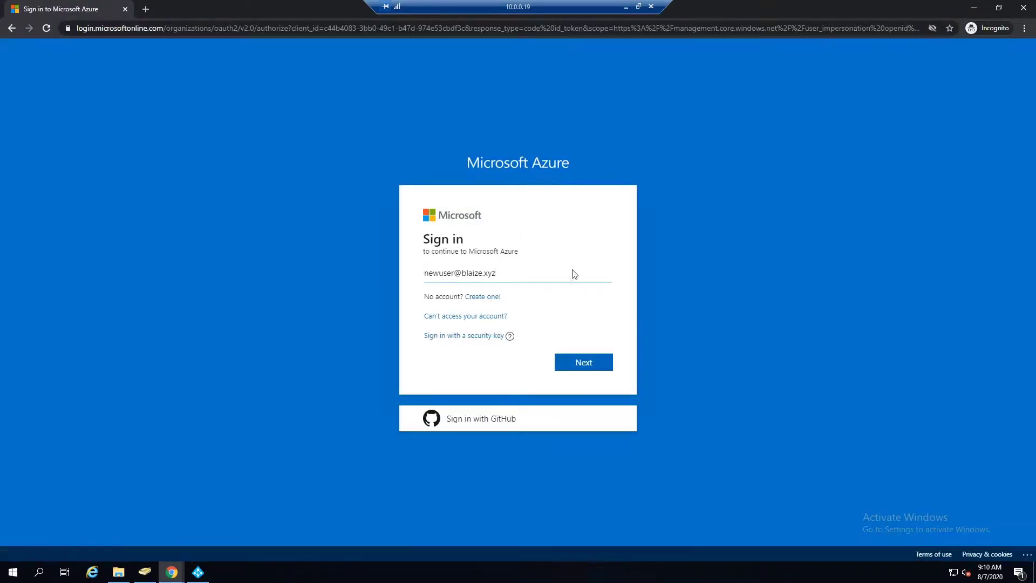
pyautogui.click(588, 364)
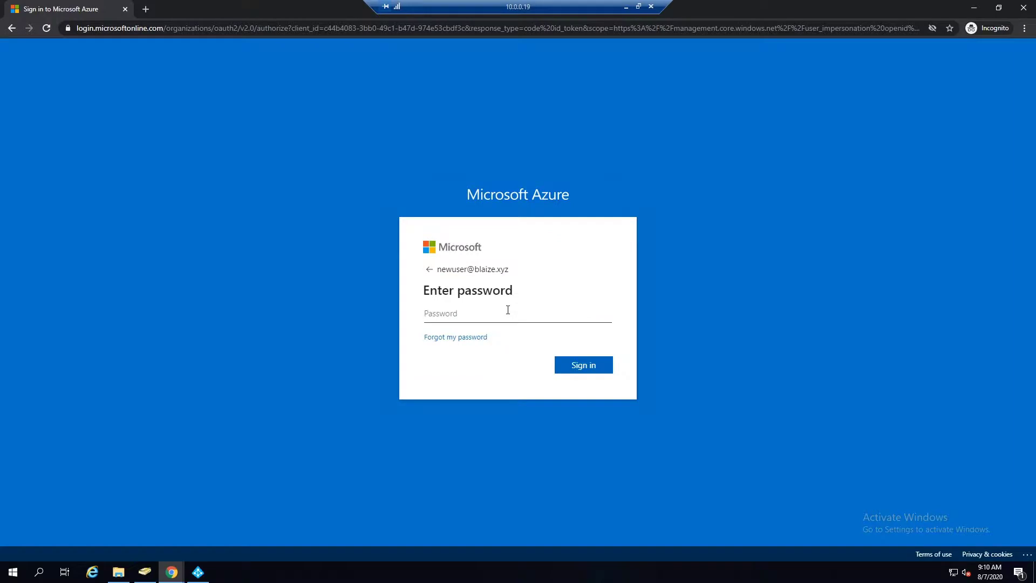
# Sign in with the account password, stay signed in, and skip the welcome tour.
pyautogui.write('•••••••')
pyautogui.click(592, 363)
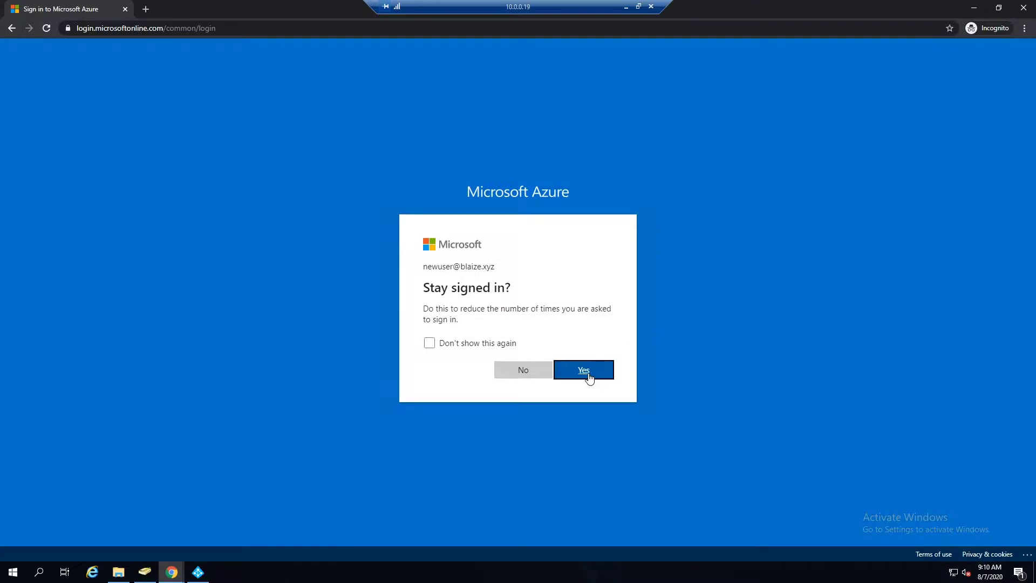
pyautogui.click(587, 373)
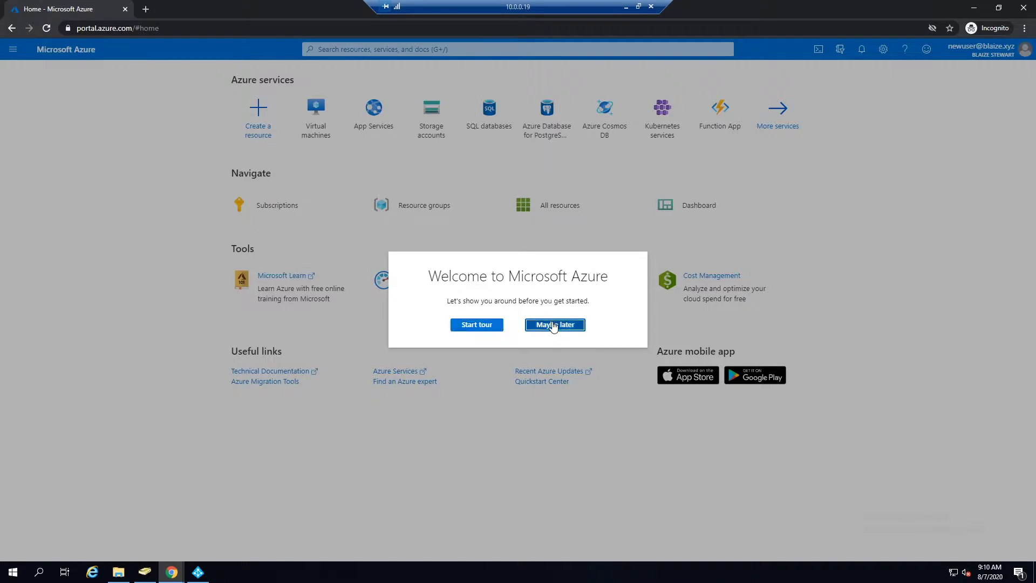
pyautogui.click(551, 326)
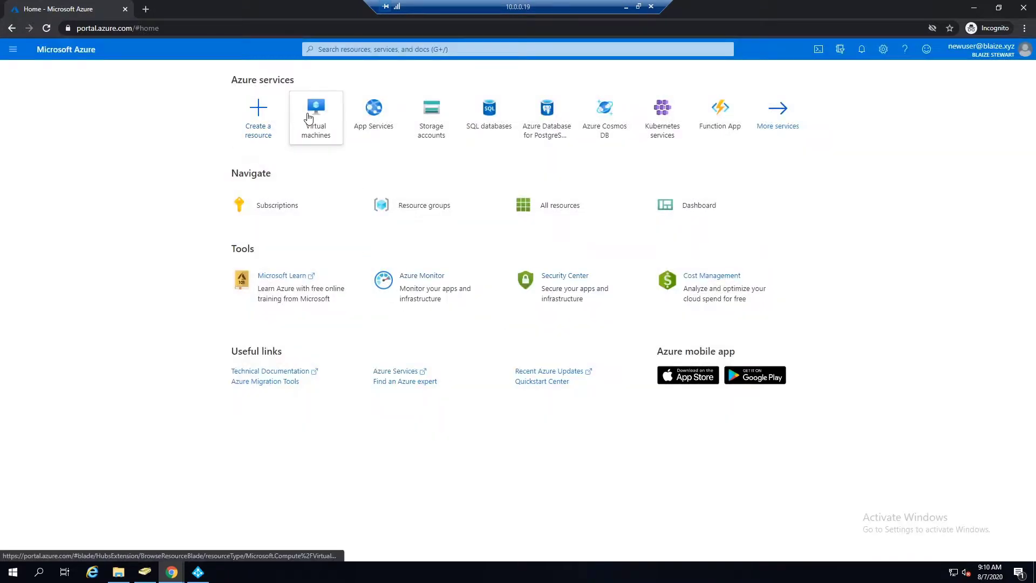
# From Resource groups open newuser-rg, add a resource, and begin creating a Storage account.
pyautogui.click(7, 54)
pyautogui.click(58, 171)
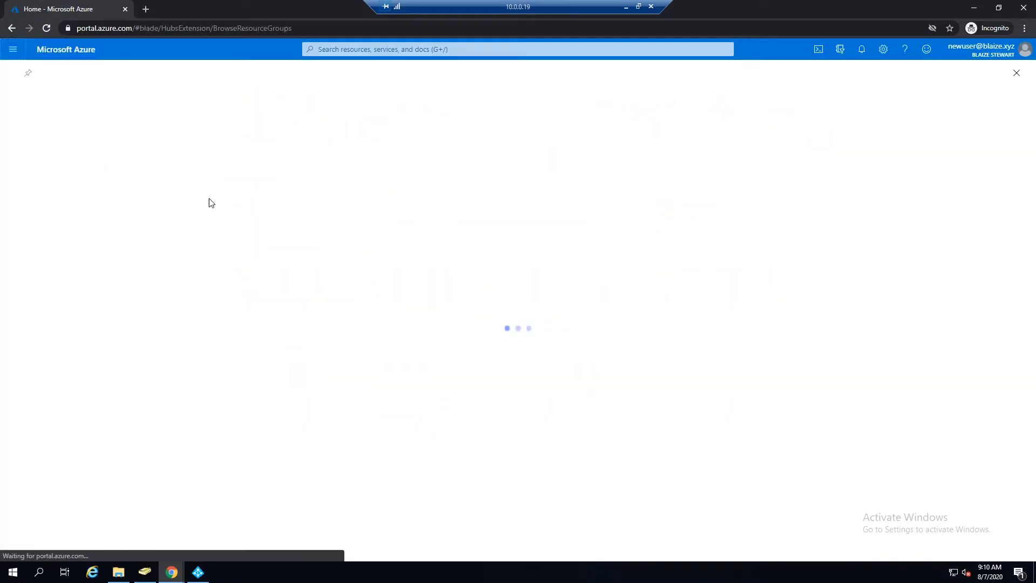
pyautogui.click(48, 206)
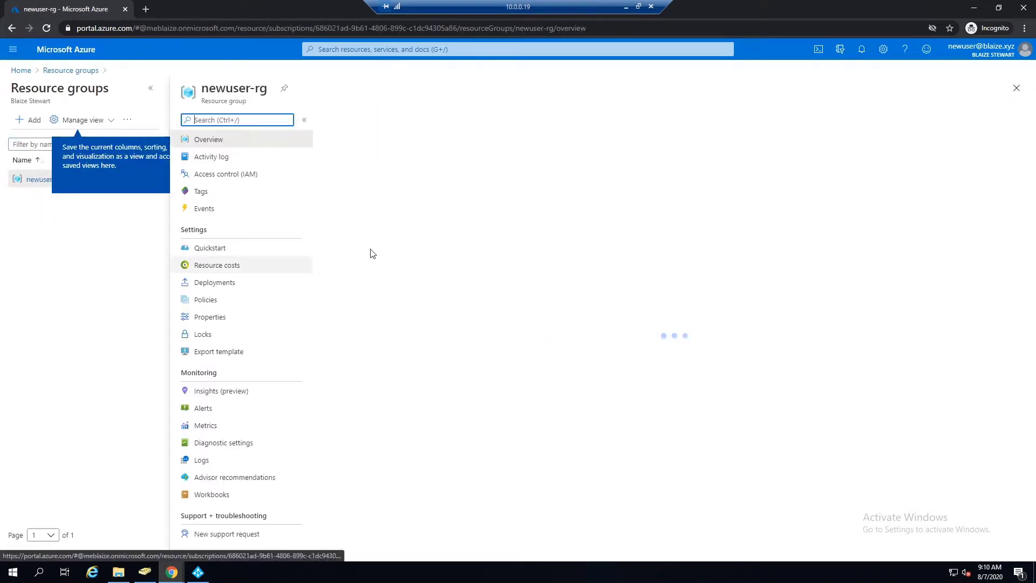
pyautogui.click(343, 119)
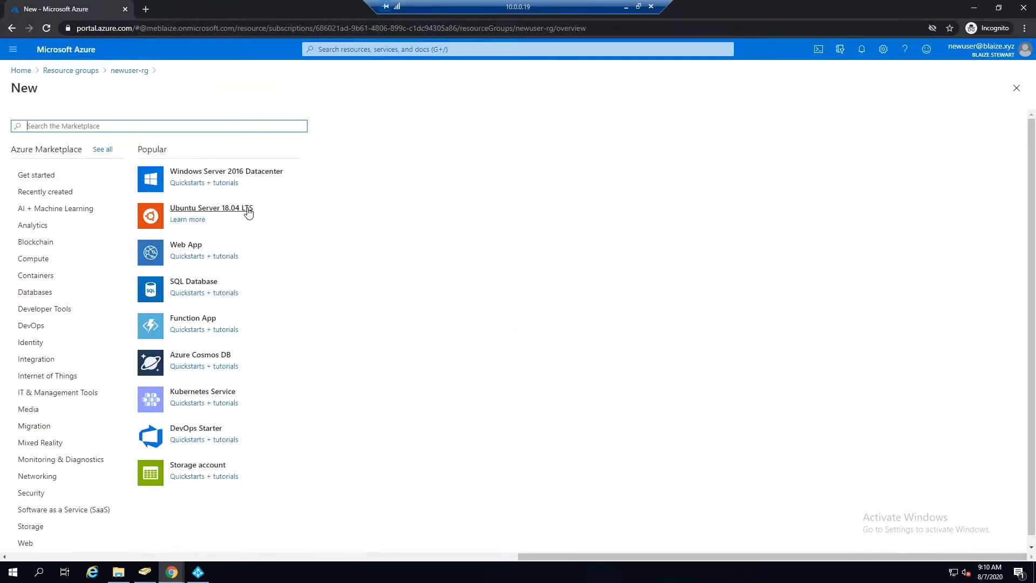
pyautogui.write('storage')
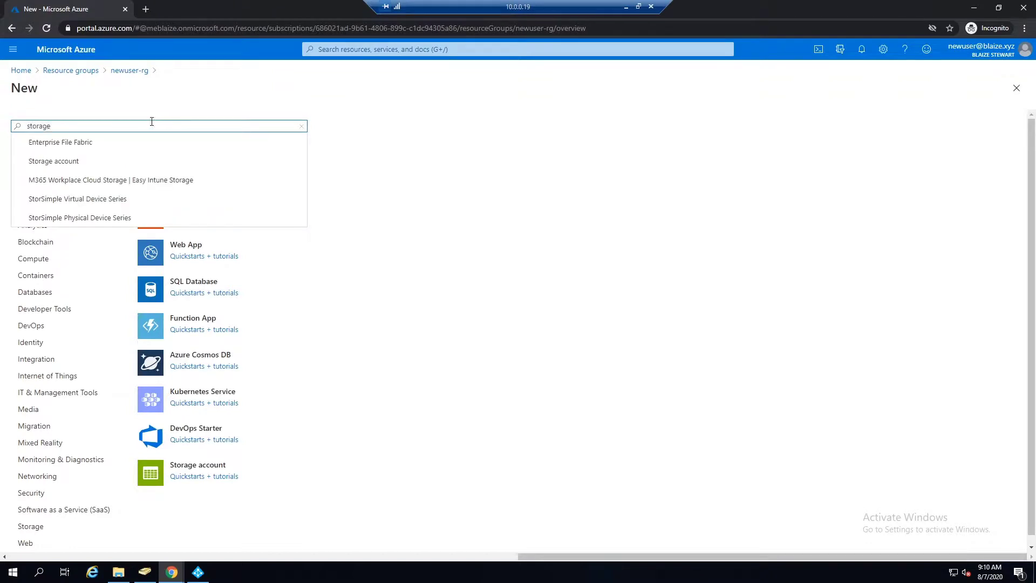
pyautogui.click(138, 161)
pyautogui.click(104, 169)
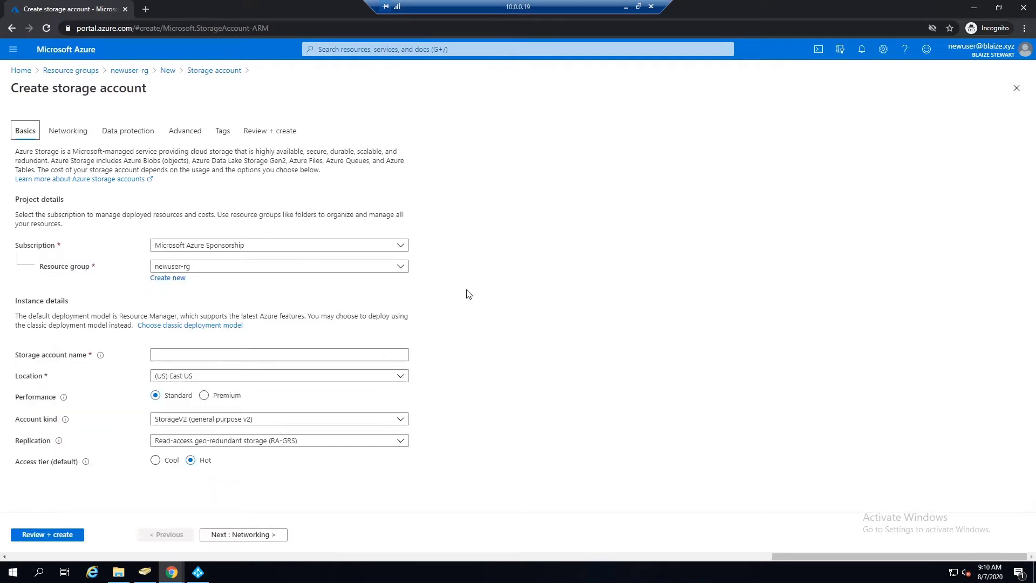
# Enter the storage account name werasdfasdfasdf123, correcting the invalid character.
pyautogui.click(267, 354)
pyautogui.write('asdfasdfasdf')
pyautogui.click(246, 535)
pyautogui.click(309, 360)
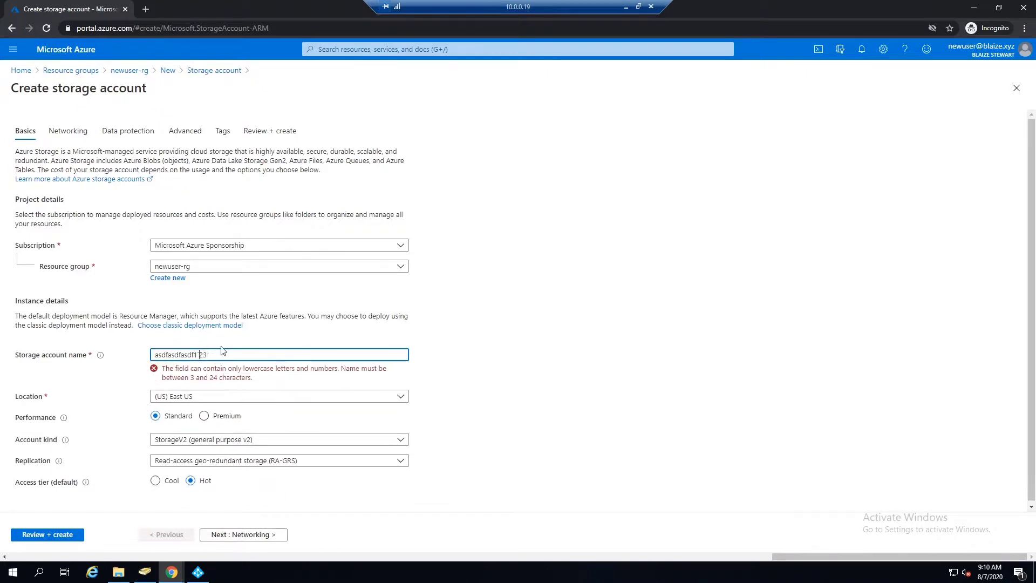
pyautogui.press('BackSpace')
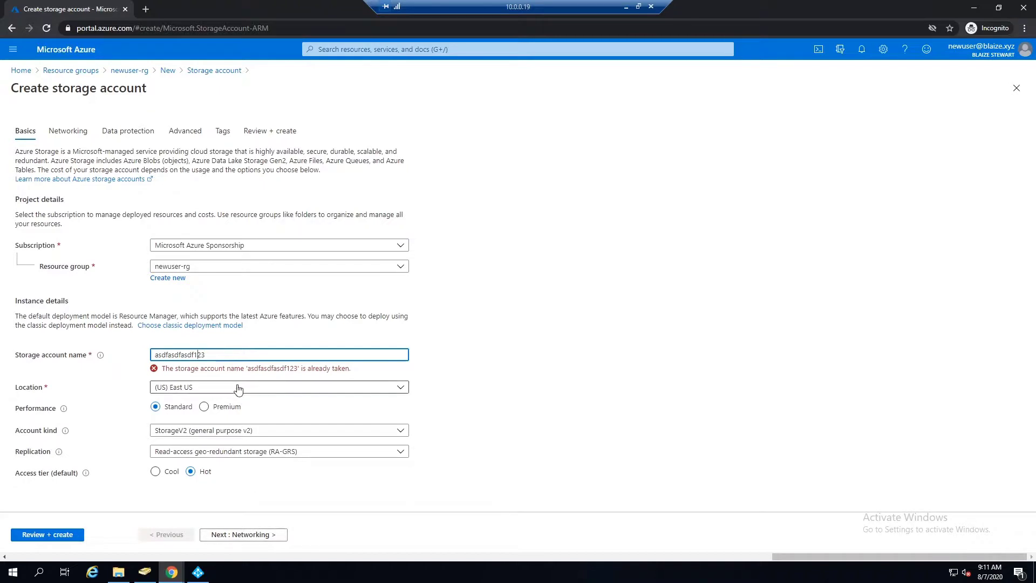
pyautogui.write('wer')
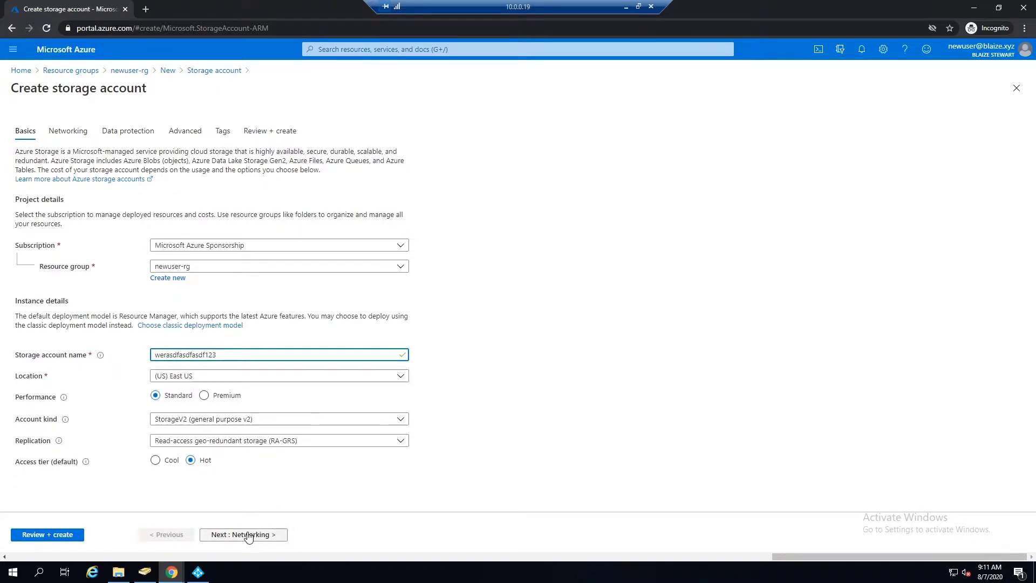
# Accept defaults through Networking, Data protection, Advanced and Tags, create the account, and open it.
pyautogui.click(249, 535)
pyautogui.click(249, 535)
pyautogui.click(249, 535)
pyautogui.click(249, 535)
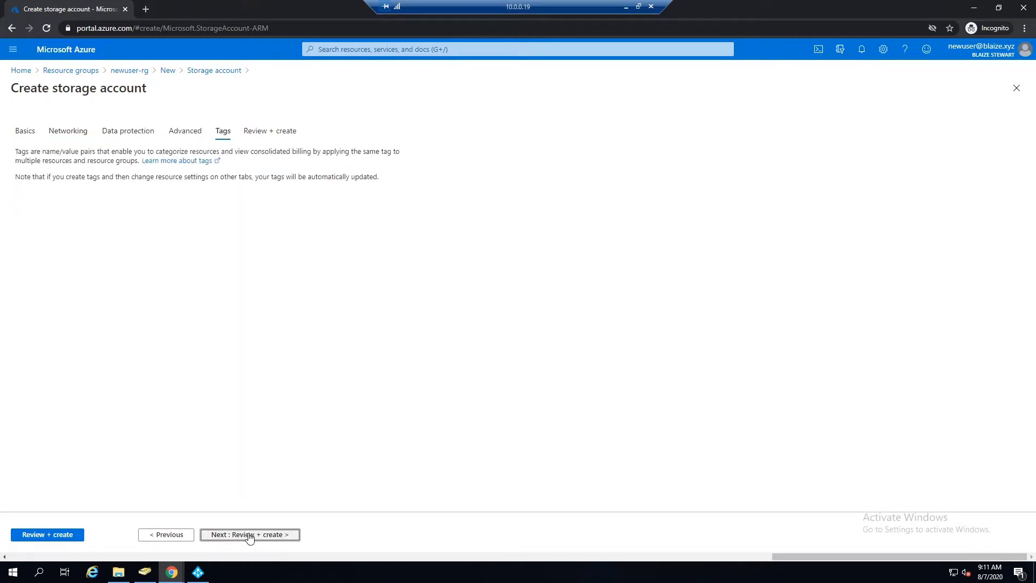
pyautogui.click(248, 535)
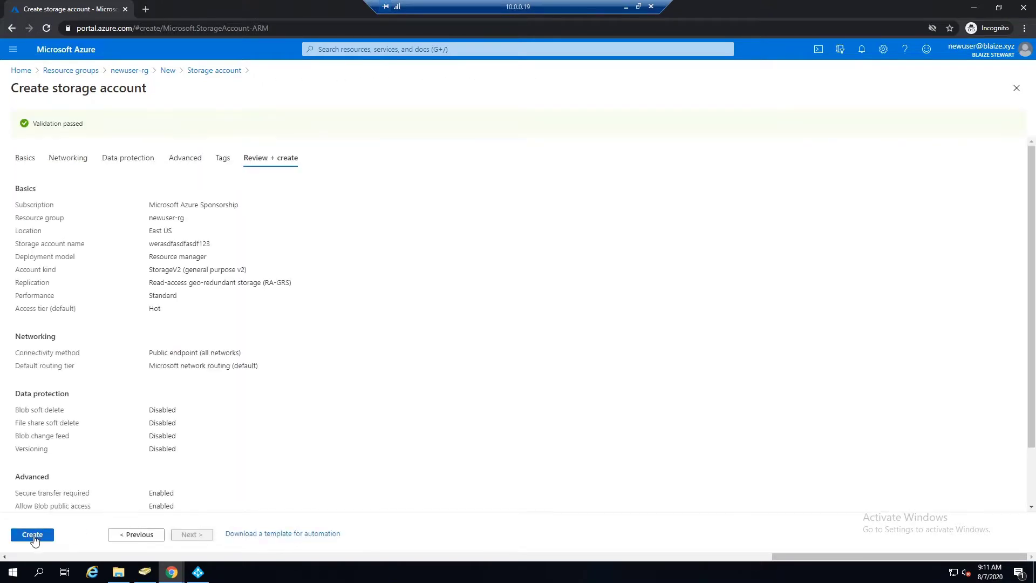
pyautogui.click(33, 535)
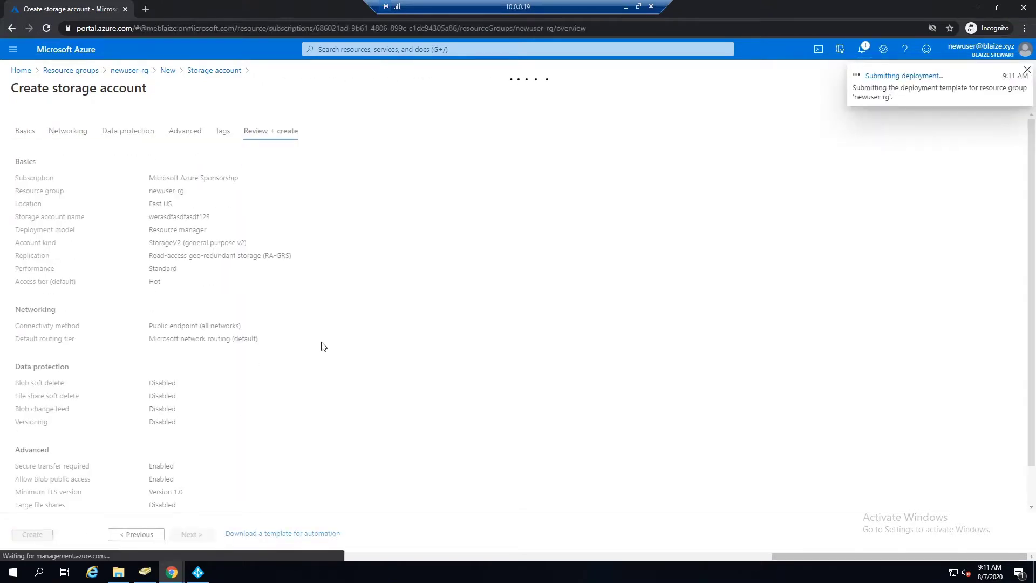
pyautogui.click(209, 275)
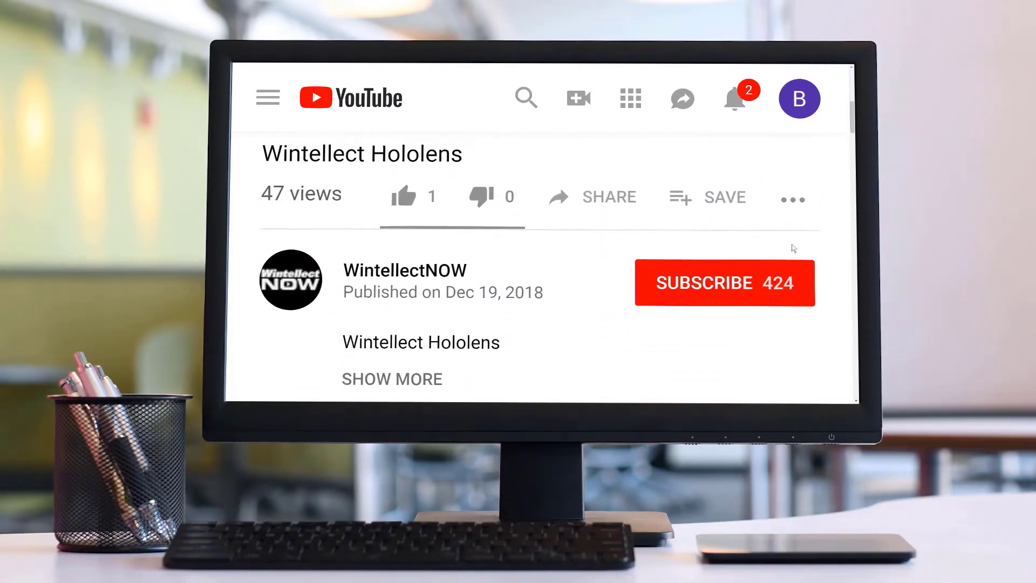
# Subscribe to WintellectNOW and enable all notifications via the bell icon.
pyautogui.click(754, 277)
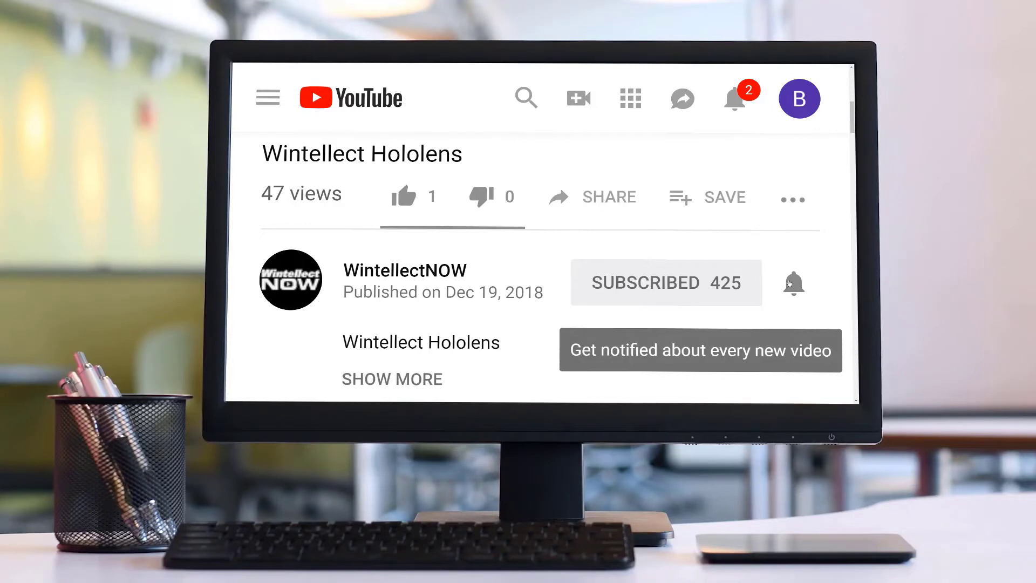
pyautogui.click(789, 284)
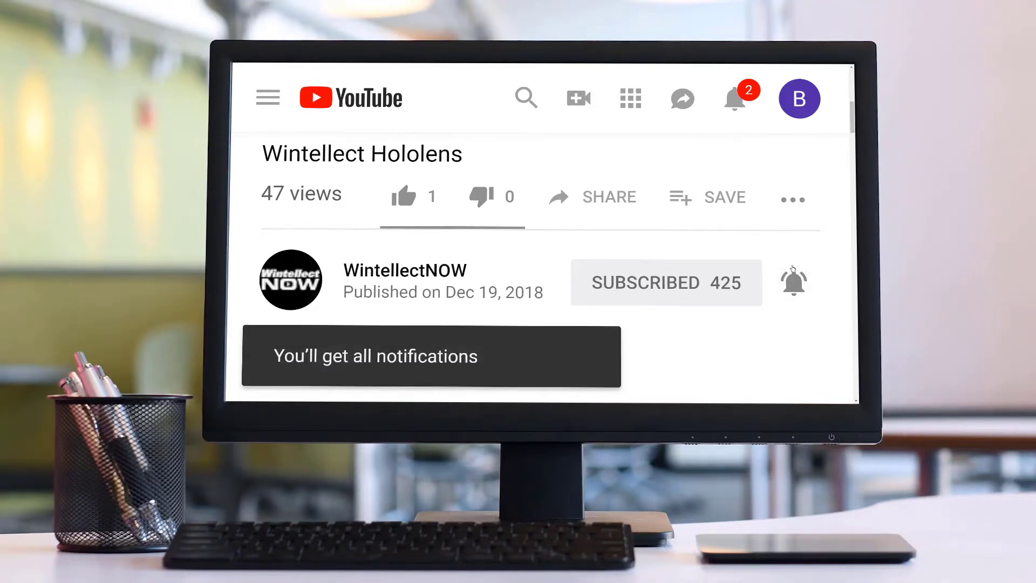